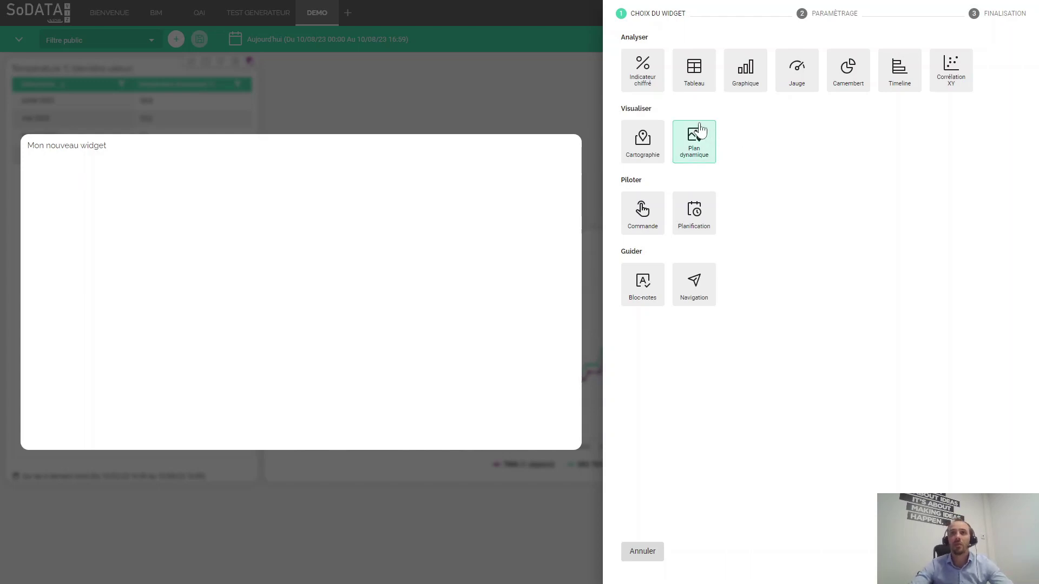
# Choose Indicateur chiffré as the type of the new widget
pyautogui.click(639, 80)
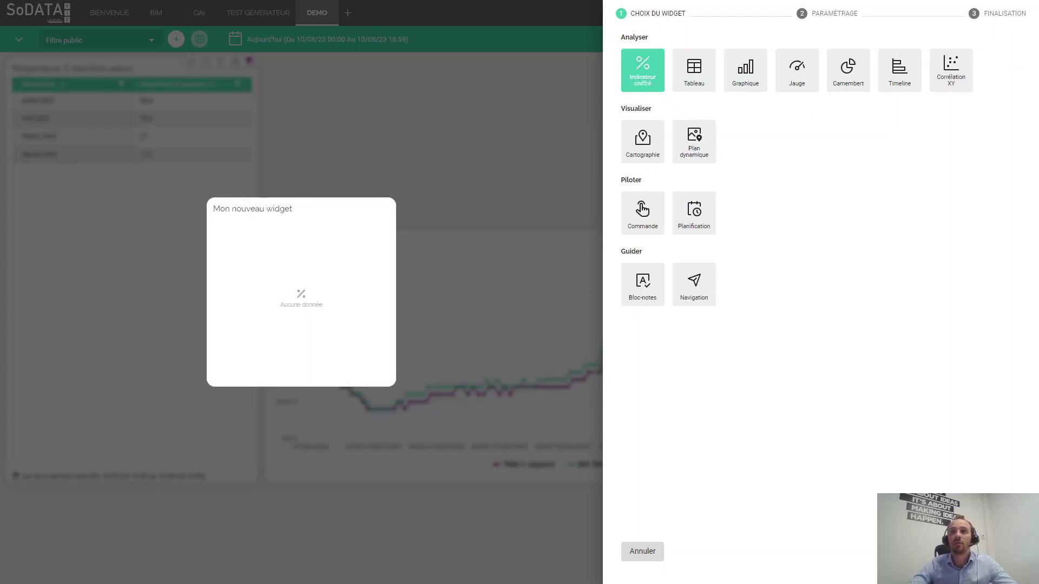
pyautogui.click(643, 79)
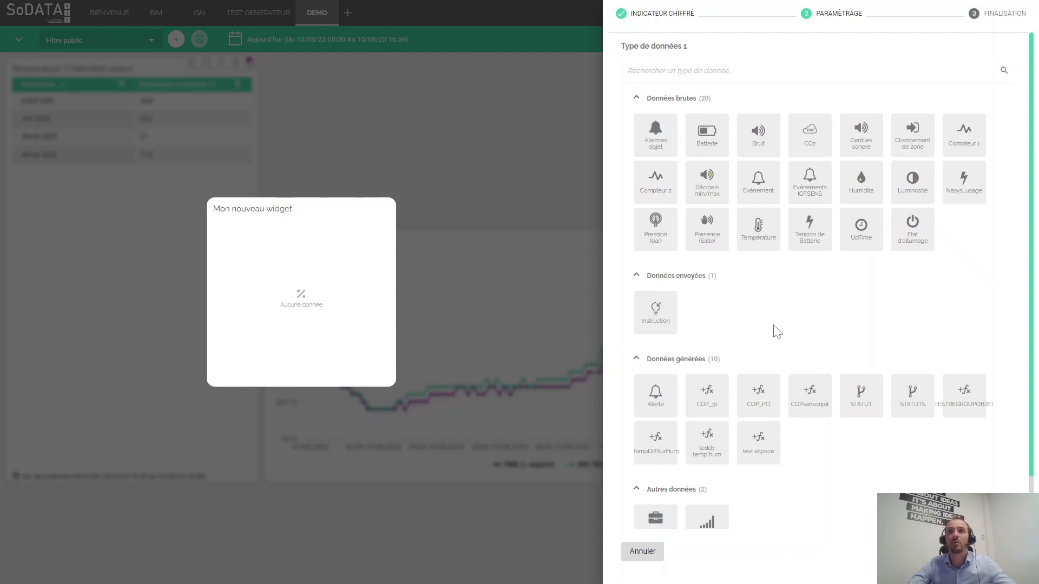
# Collapse the four data categories and re-expand Données brutes, Données envoyées and Données générées to examine their available data types
pyautogui.click(671, 99)
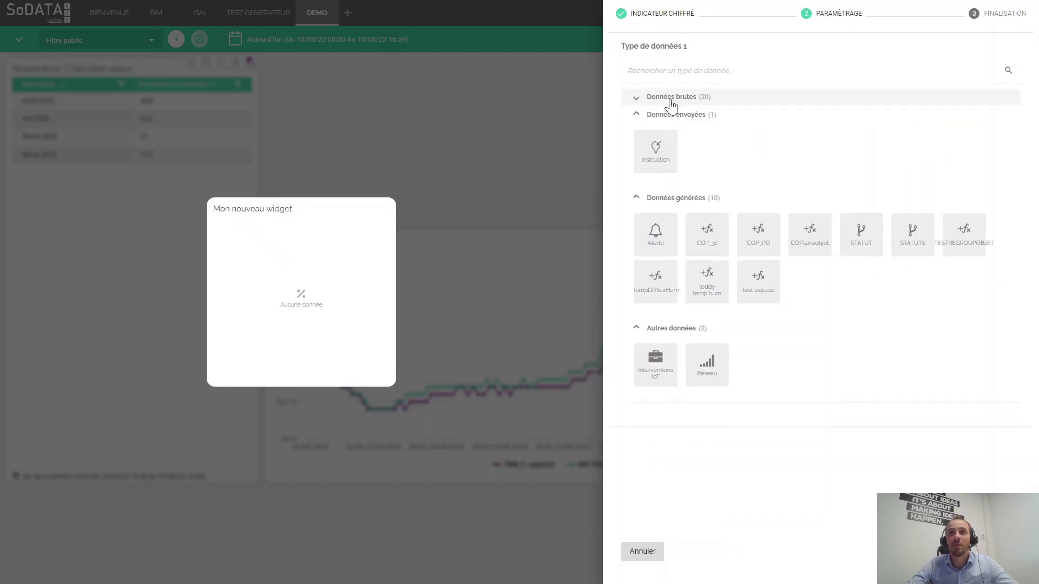
pyautogui.click(670, 113)
pyautogui.click(667, 133)
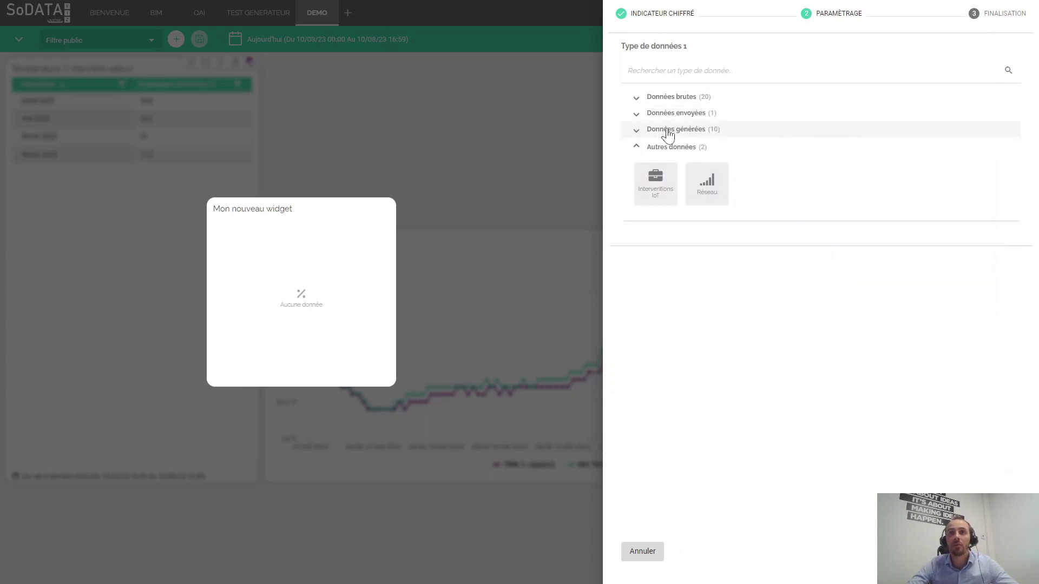
pyautogui.click(666, 147)
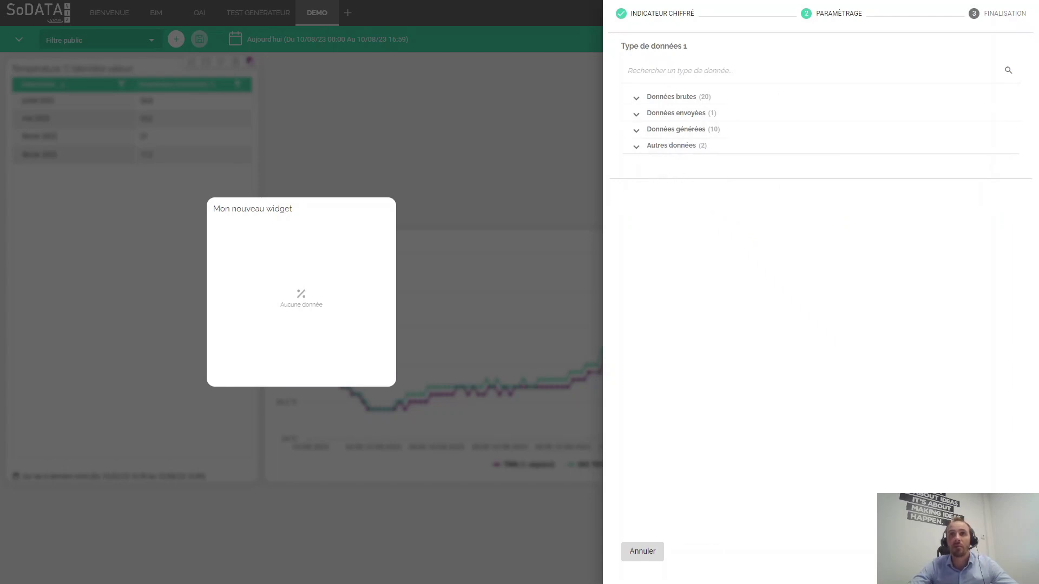
pyautogui.click(663, 98)
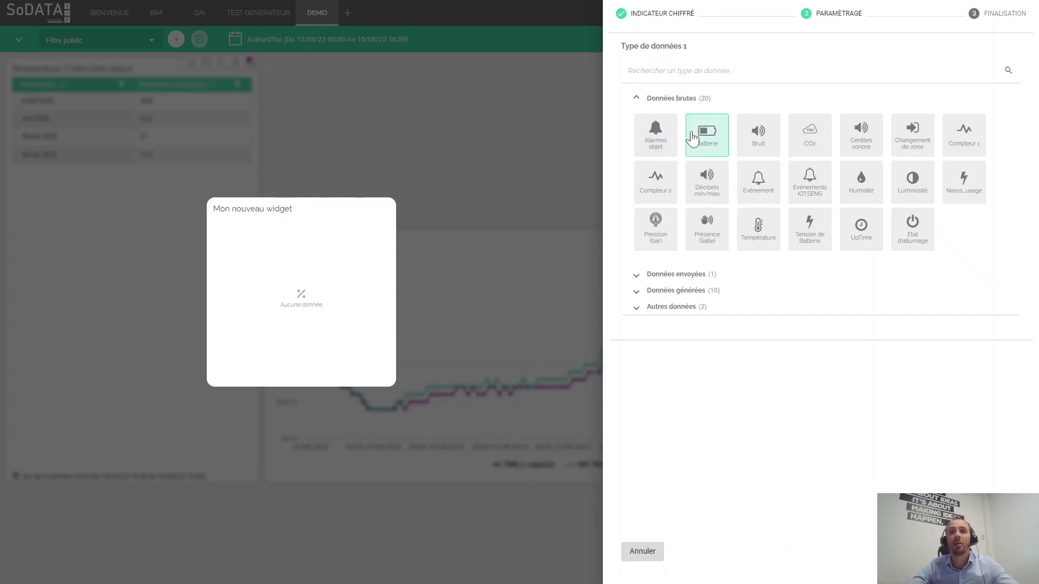
pyautogui.click(658, 284)
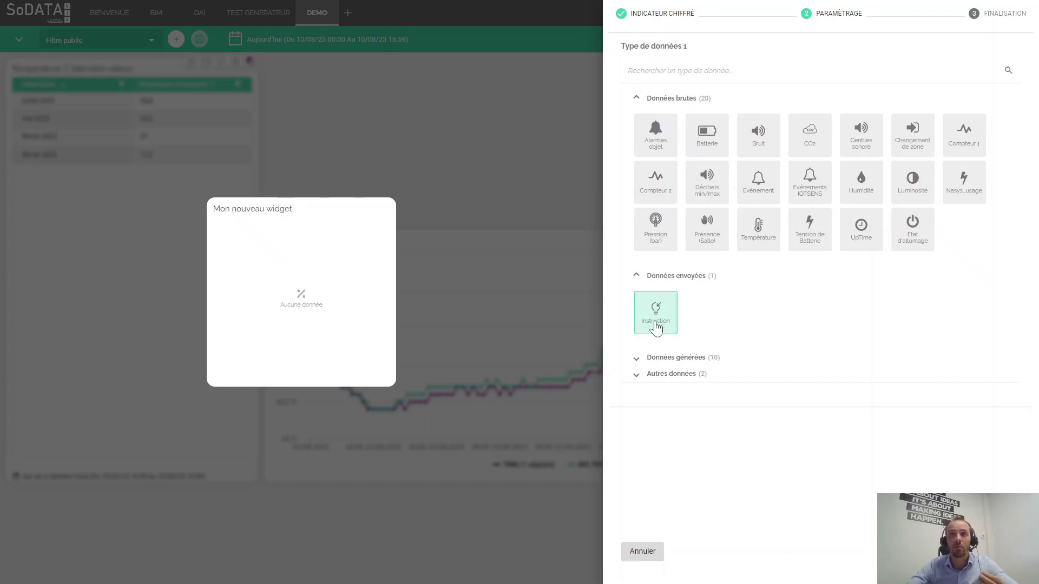
pyautogui.click(654, 357)
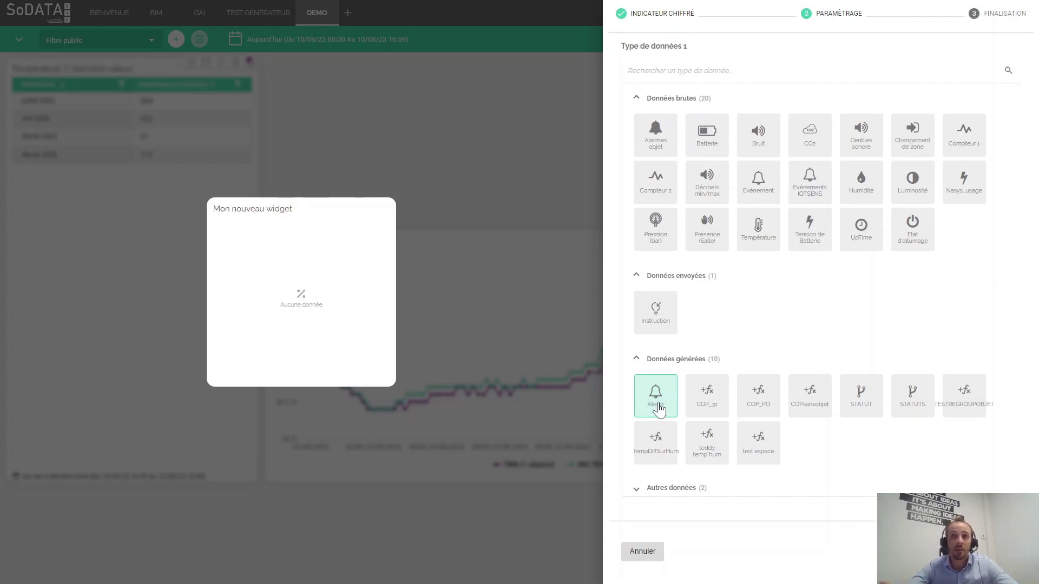
# Try Alerte from the generated data and Réseau from Autres données as the indicator's data type
pyautogui.click(658, 407)
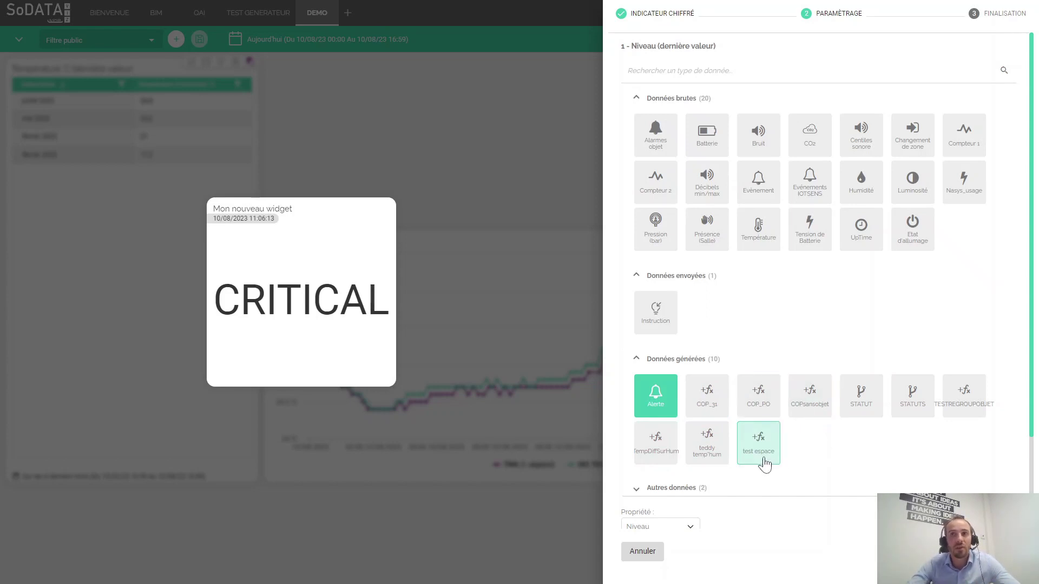
pyautogui.click(687, 360)
pyautogui.click(666, 375)
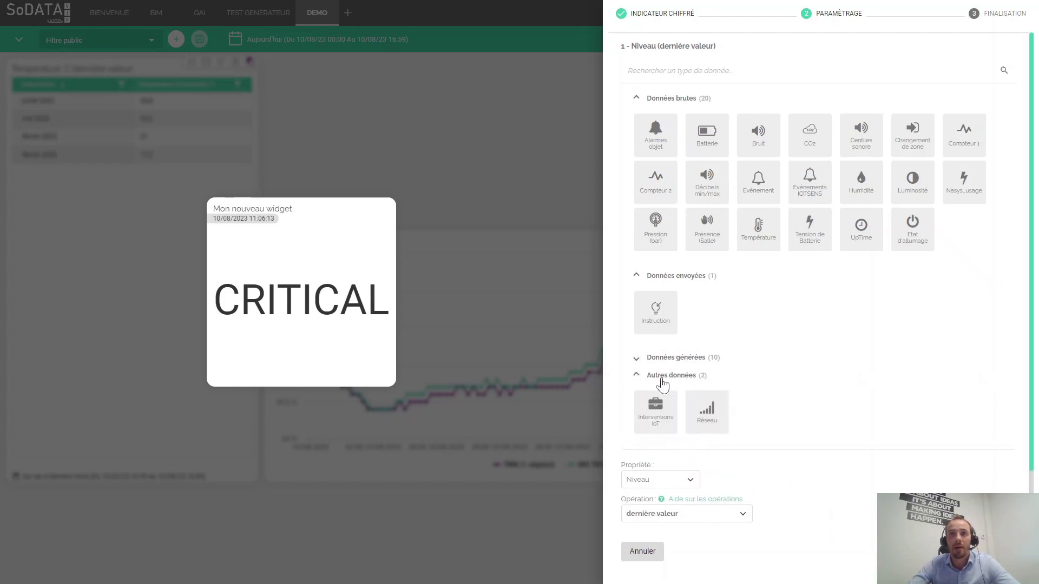
pyautogui.click(710, 422)
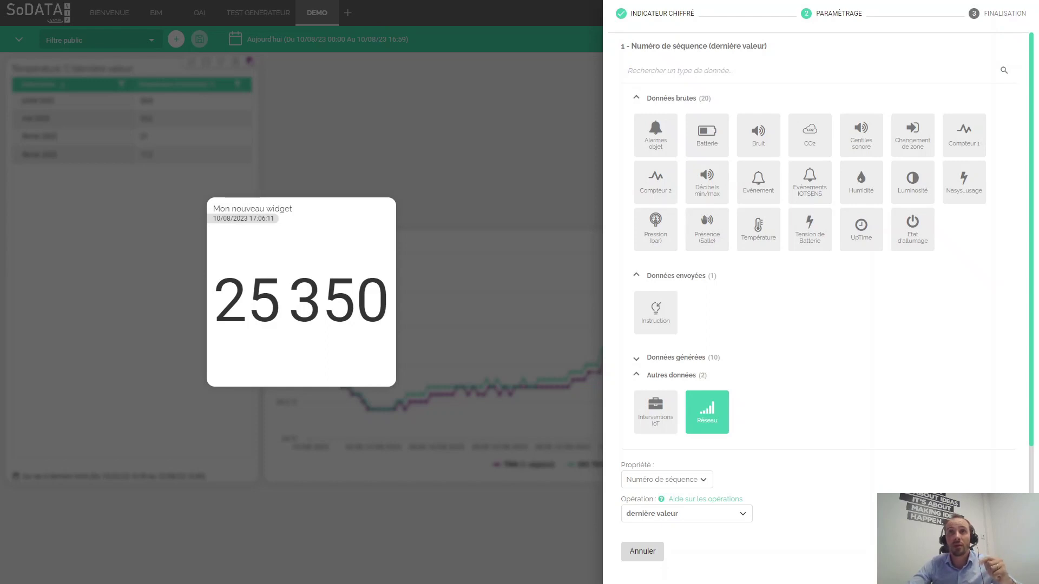
# Search the data types for "temp" and select Température from the raw data for the indicator
pyautogui.click(627, 70)
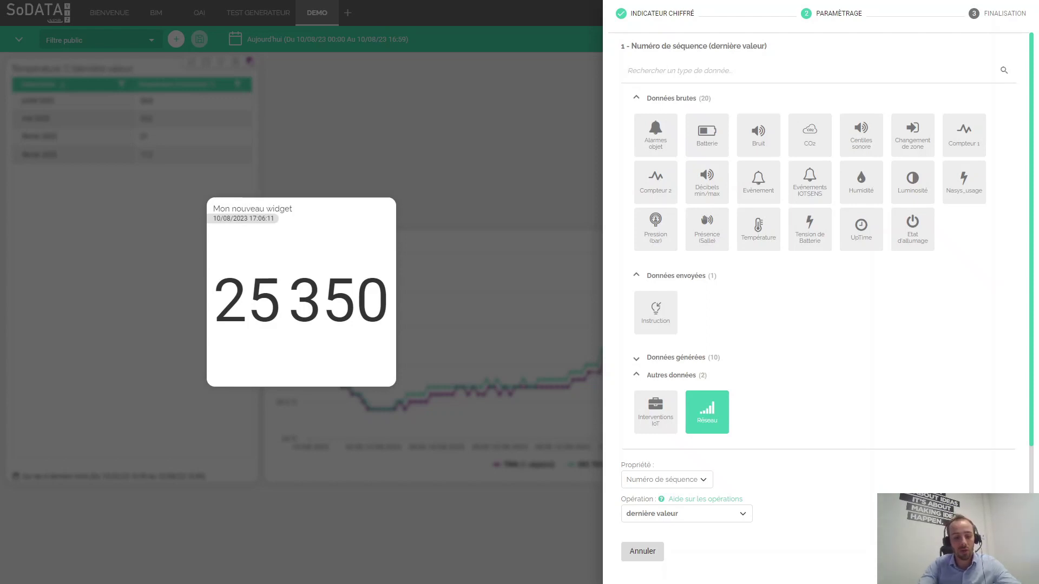
pyautogui.write('temp')
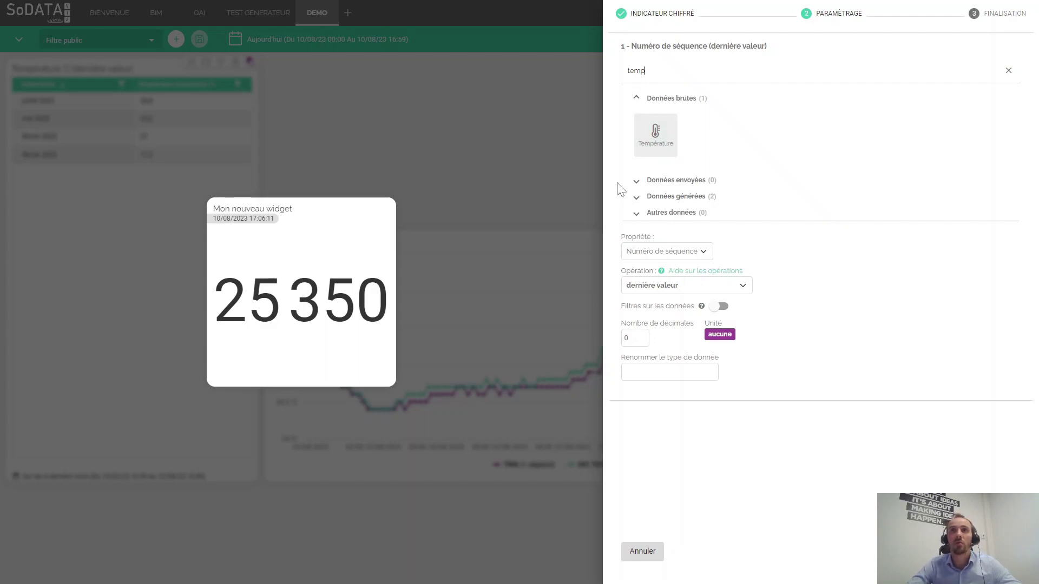
pyautogui.click(659, 139)
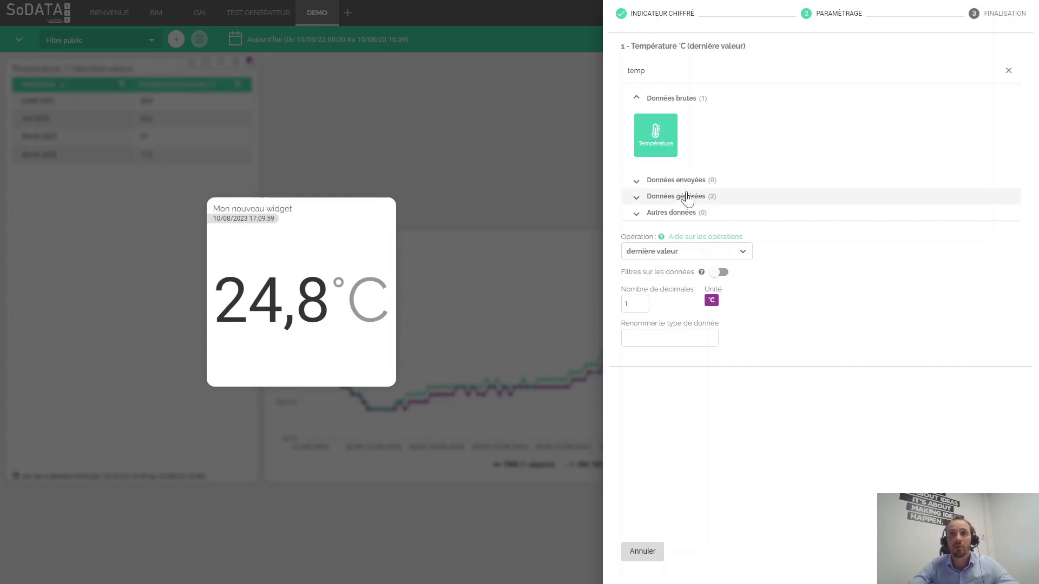
# Review the available operations and read the help entry for comptage de changement d'etat
pyautogui.click(658, 255)
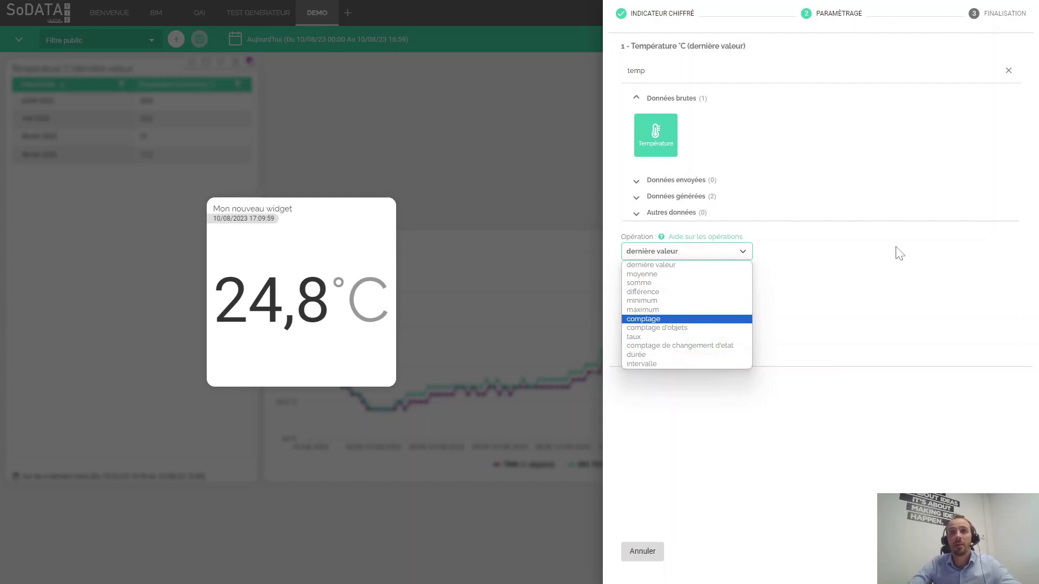
pyautogui.click(867, 304)
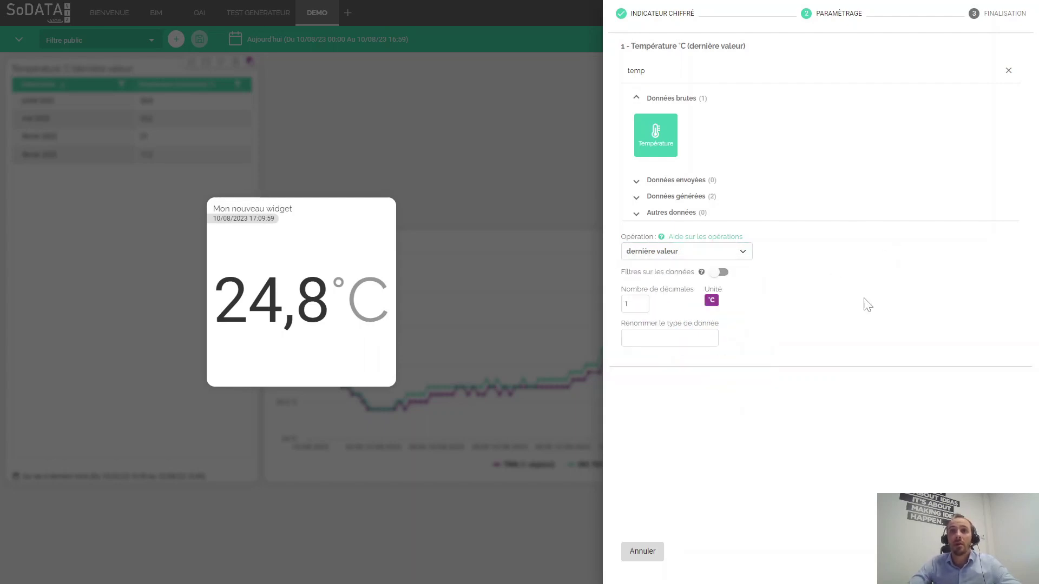
pyautogui.click(691, 239)
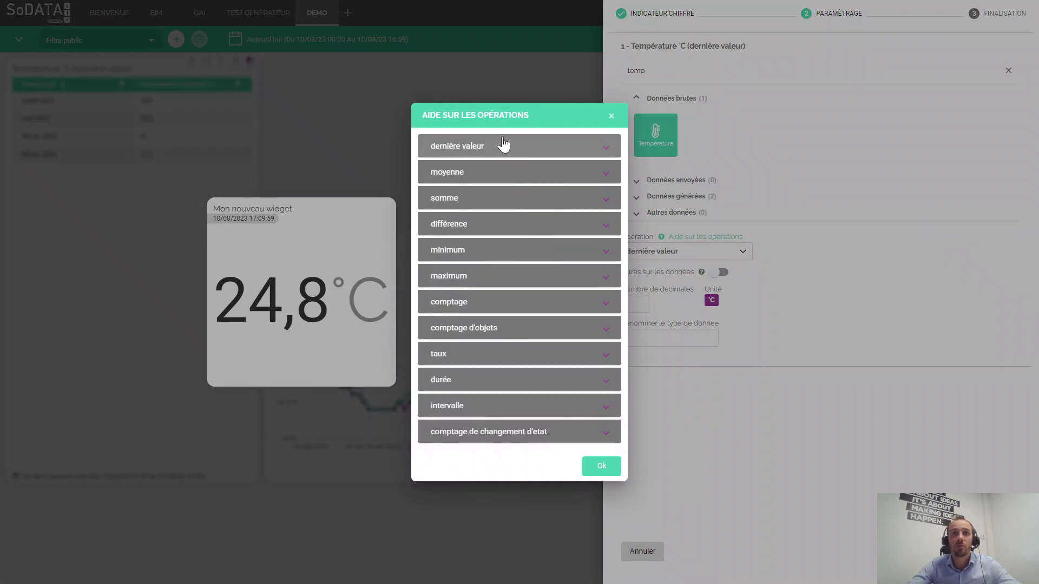
pyautogui.click(476, 431)
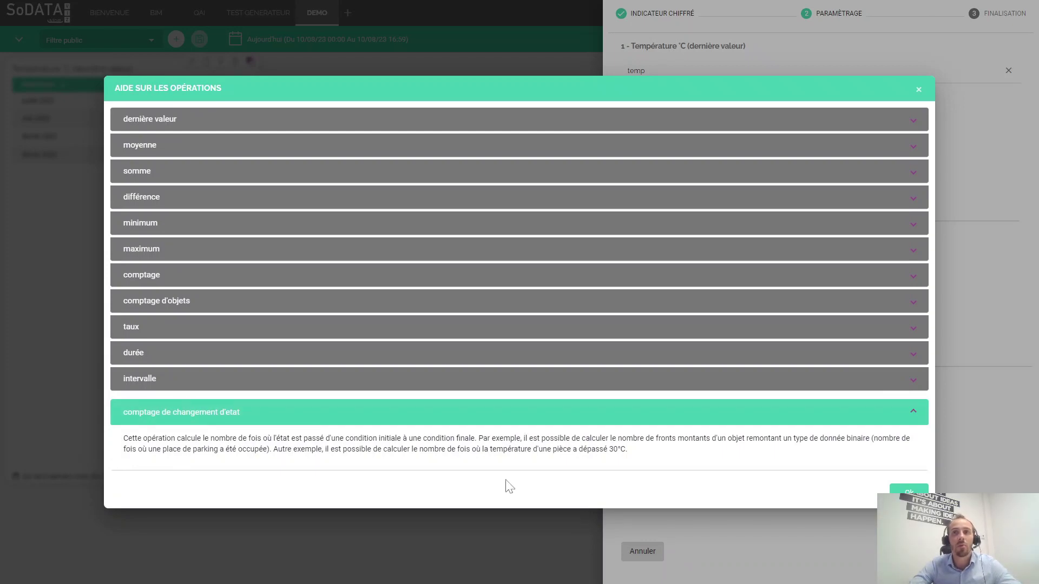
pyautogui.click(909, 493)
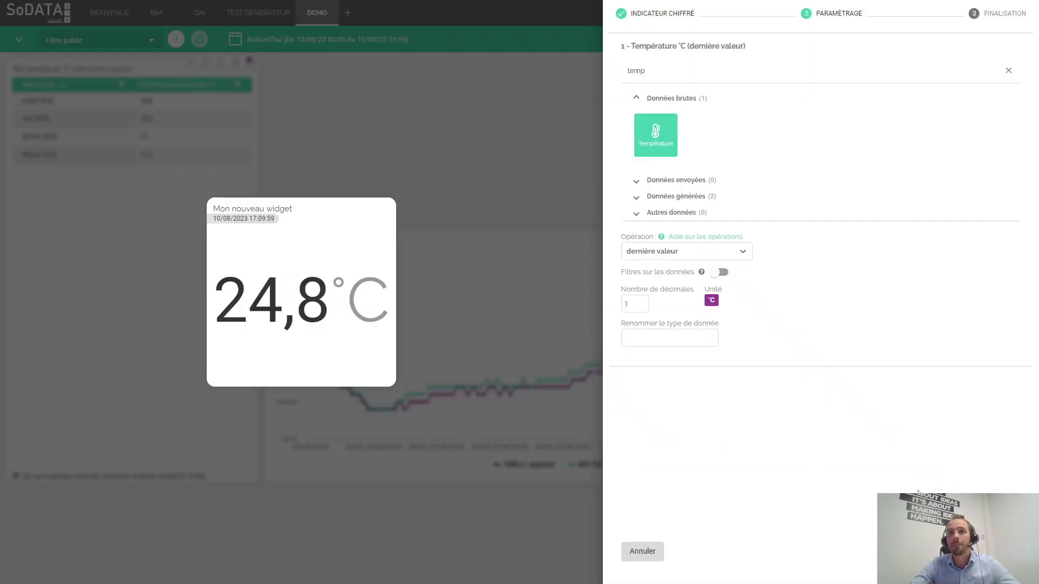
# Try the moyenne operation with data filters enabled, check what the filter can apply to, and restore dernière valeur
pyautogui.click(673, 258)
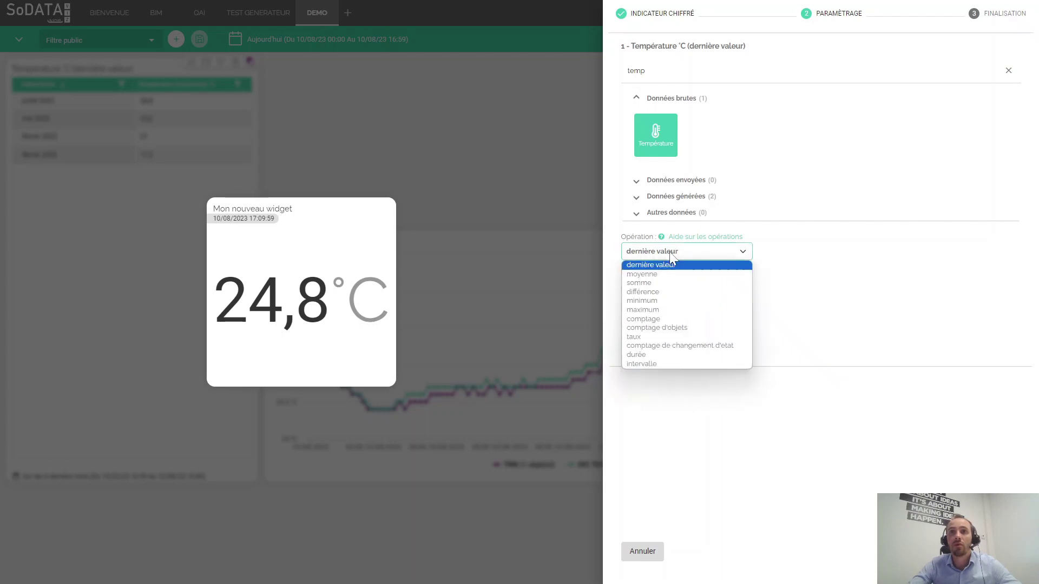
pyautogui.click(645, 274)
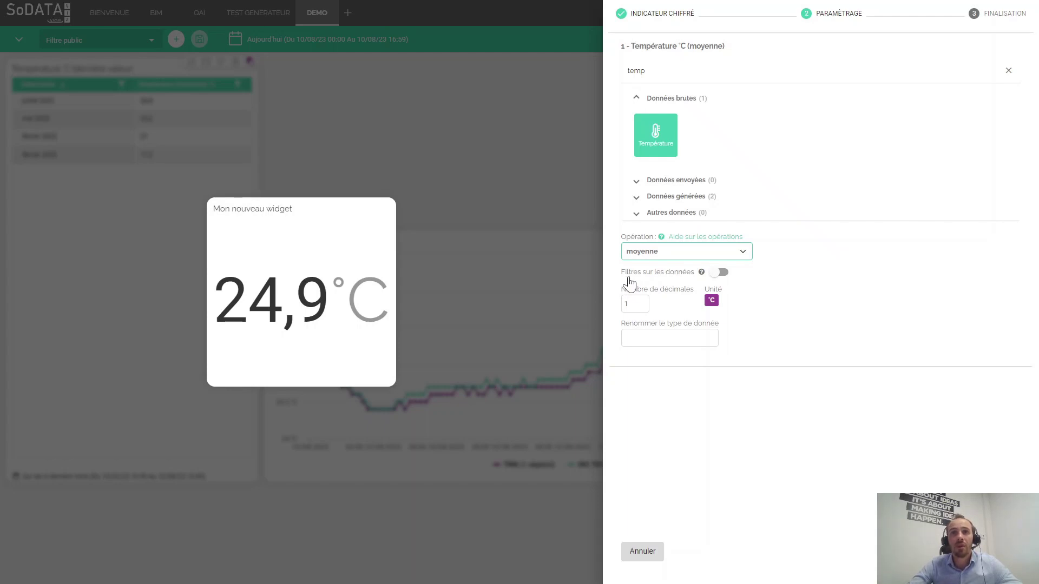
pyautogui.click(721, 272)
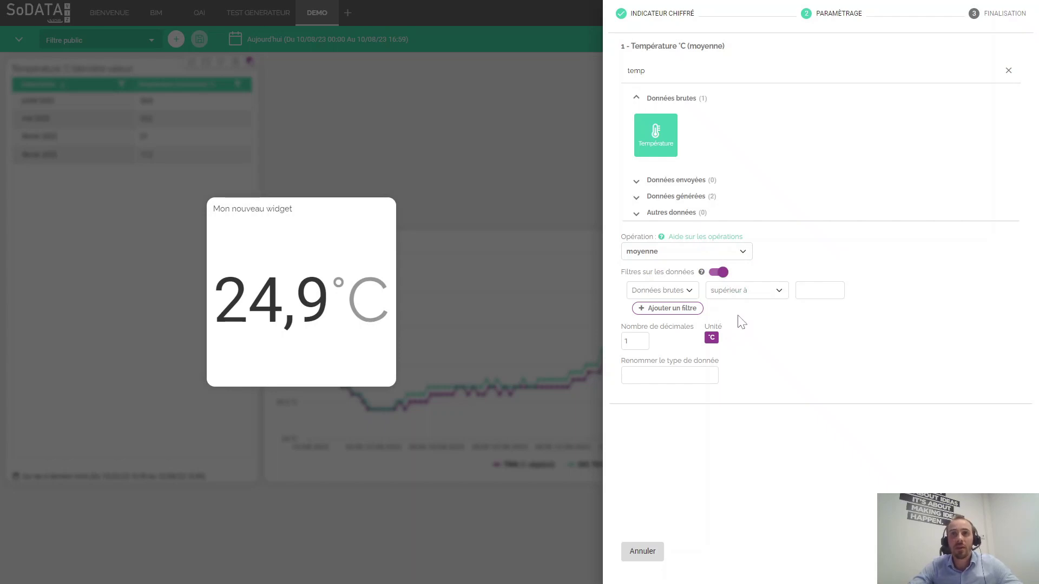
pyautogui.click(688, 292)
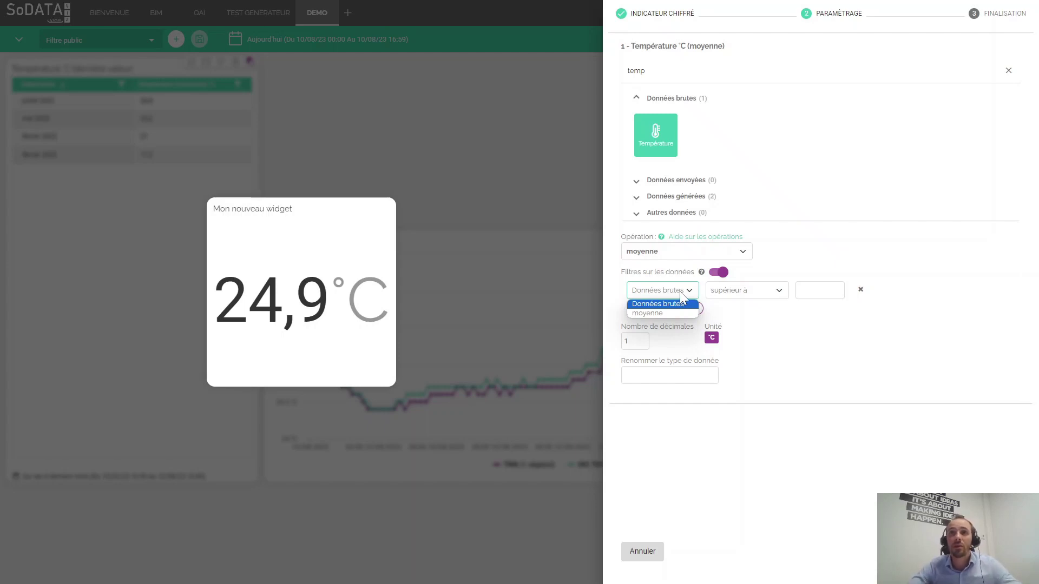
pyautogui.click(680, 253)
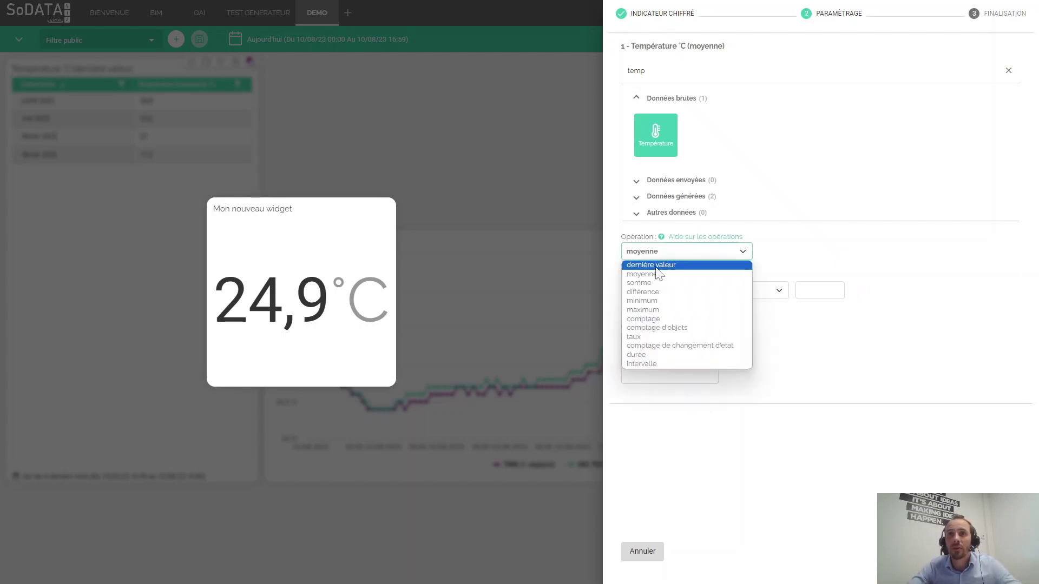
pyautogui.click(654, 265)
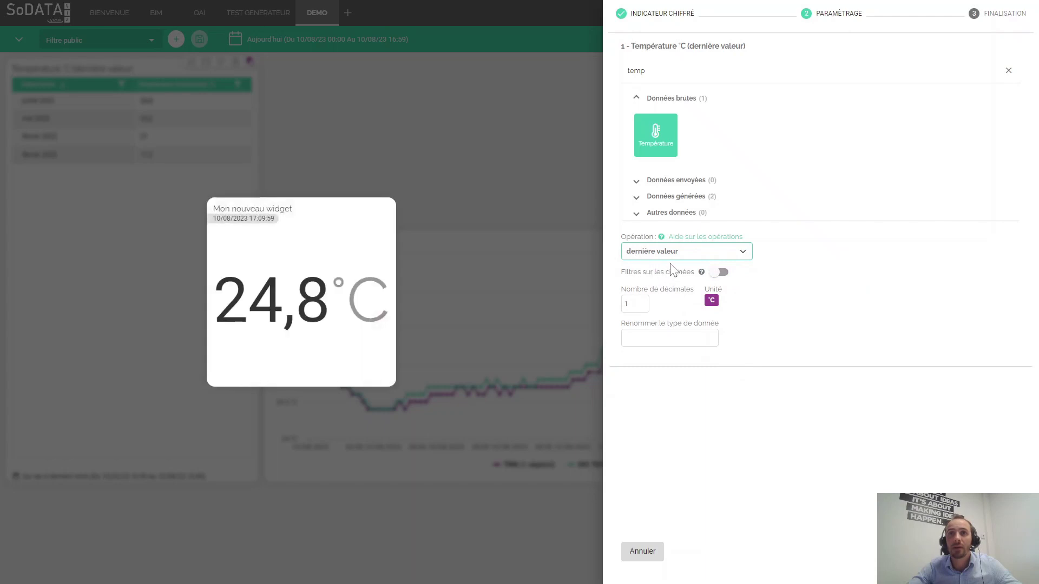
# Set the operation to comptage d'objets and enable a data filter applied to dernière valeur
pyautogui.click(675, 253)
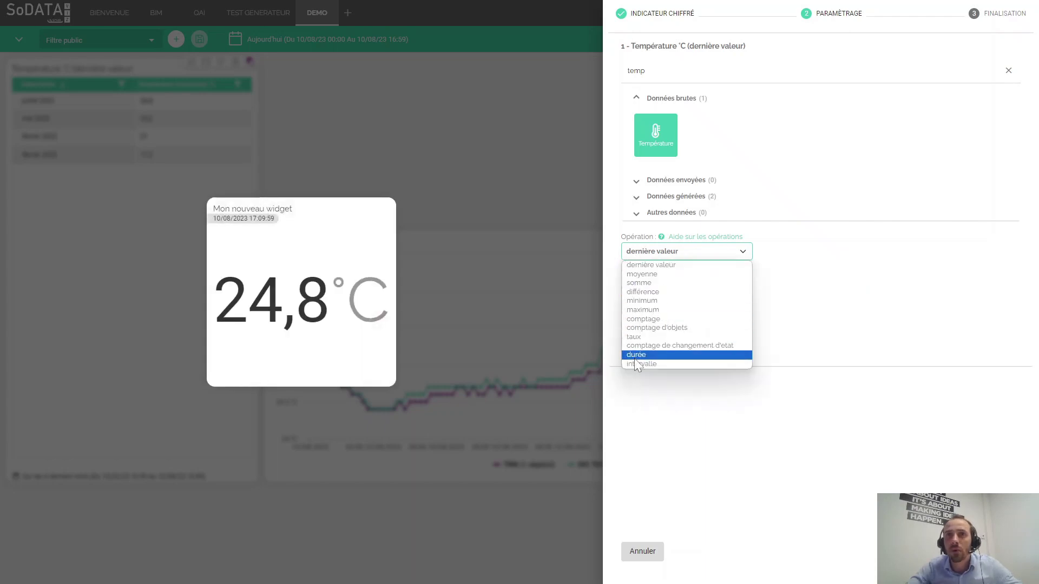
pyautogui.click(646, 329)
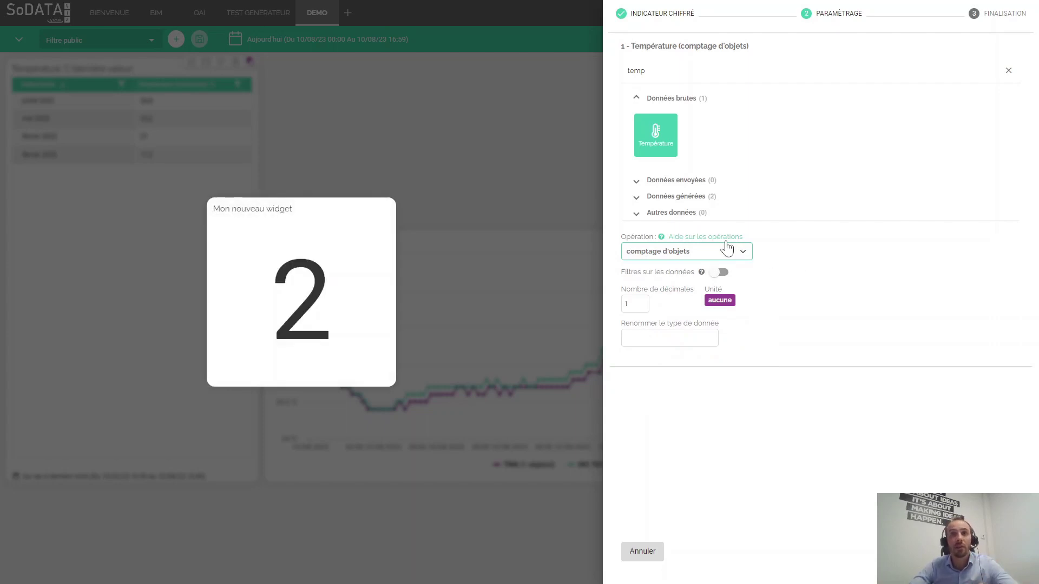
pyautogui.click(719, 273)
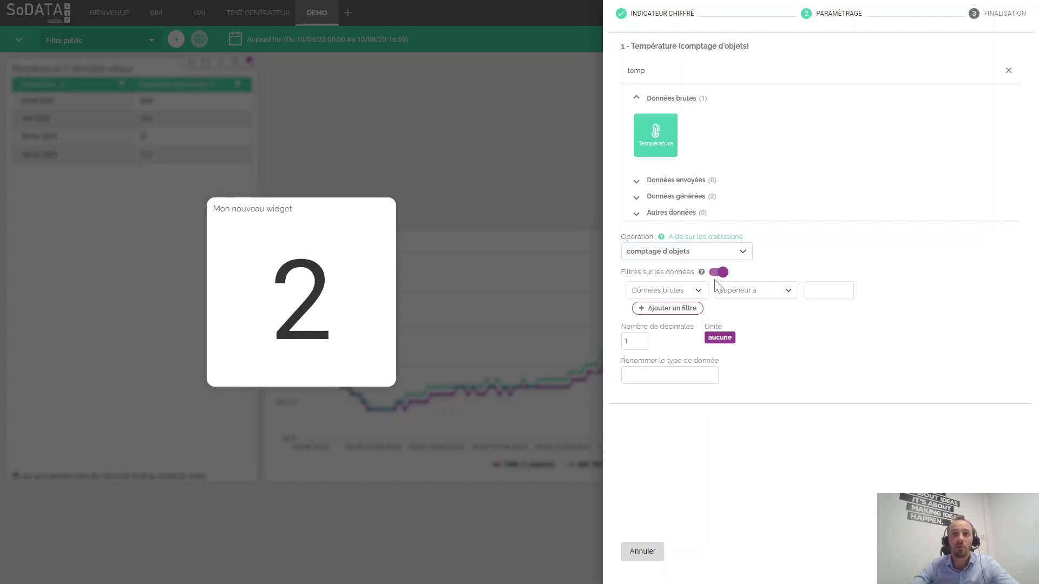
pyautogui.click(699, 292)
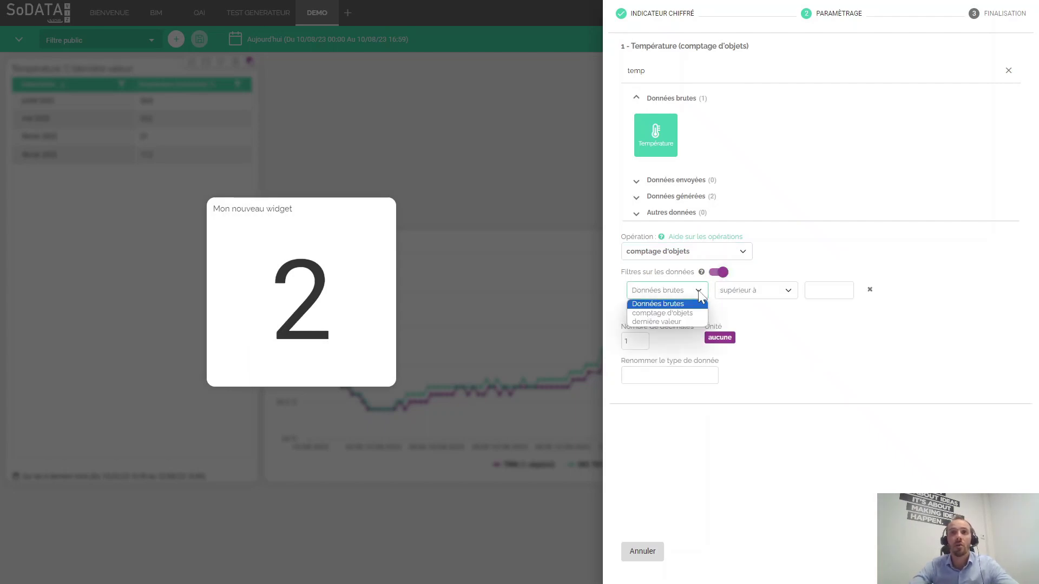
pyautogui.click(667, 321)
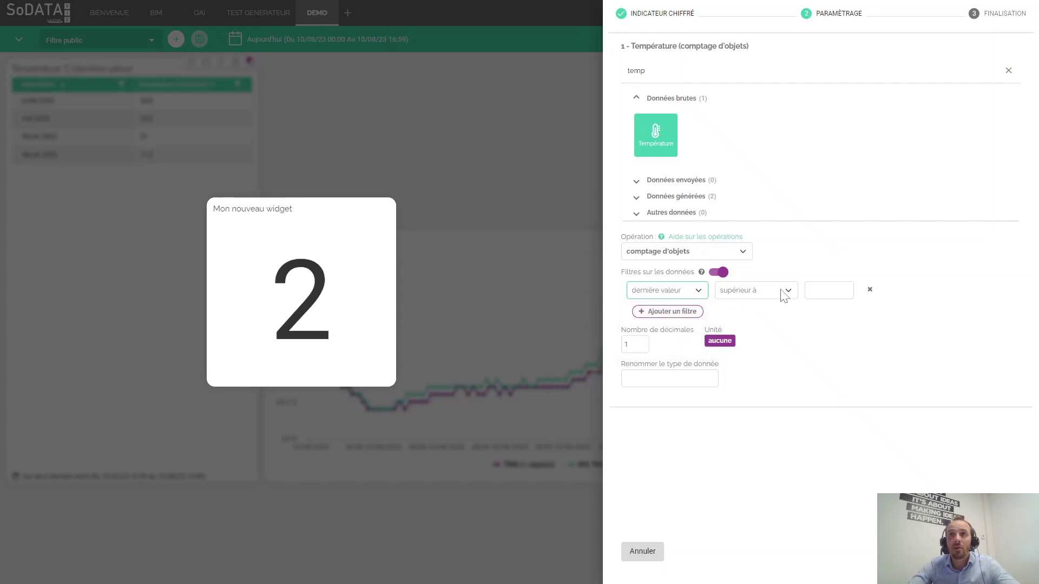
# Set the threshold of the supérieur à filter to 24.8
pyautogui.click(808, 291)
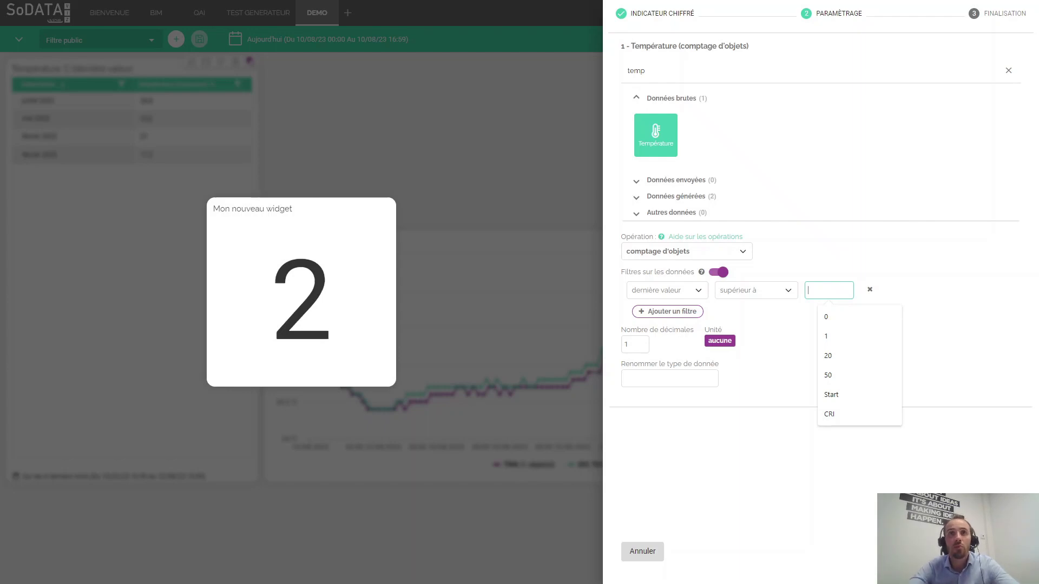
pyautogui.write('25')
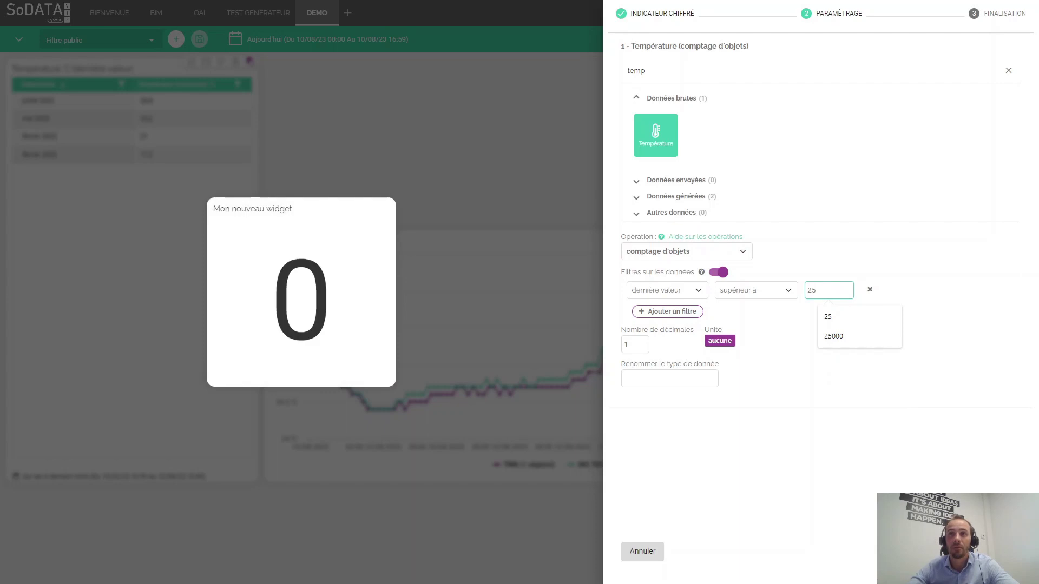
pyautogui.press('BackSpace')
pyautogui.write('4')
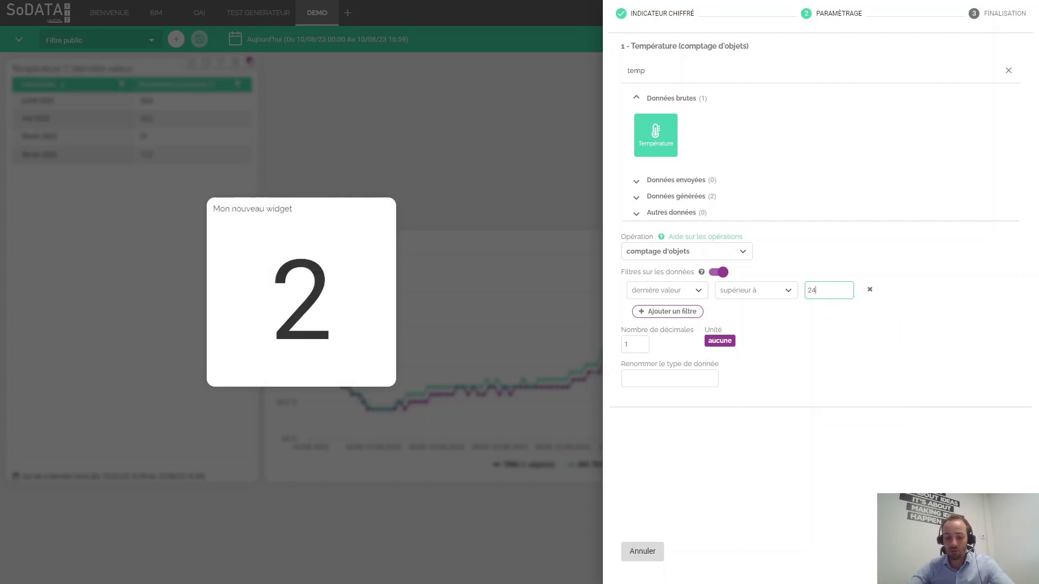
pyautogui.write(',8')
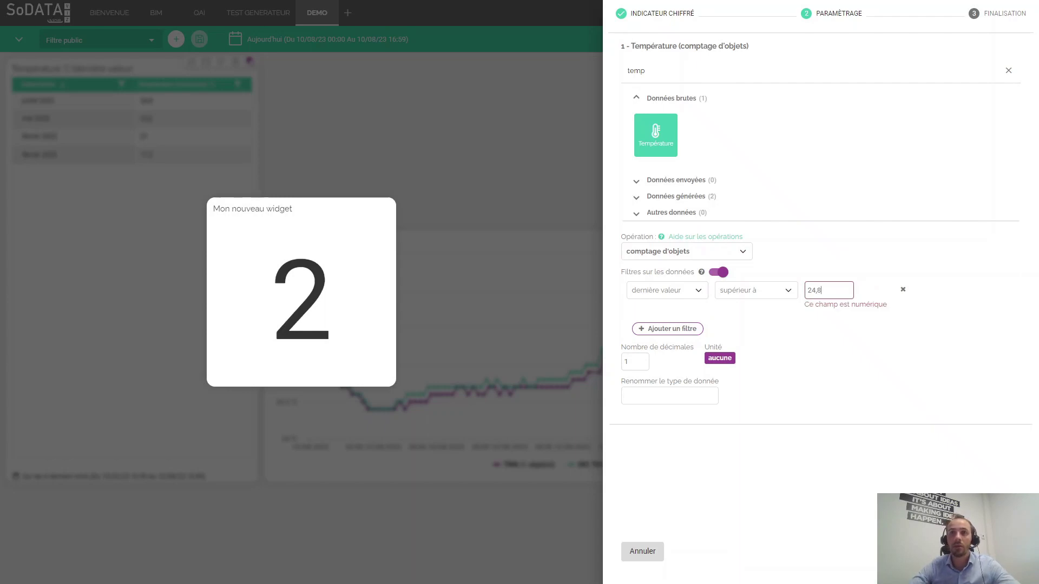
pyautogui.press('BackSpace')
pyautogui.press('BackSpace')
pyautogui.write('.8')
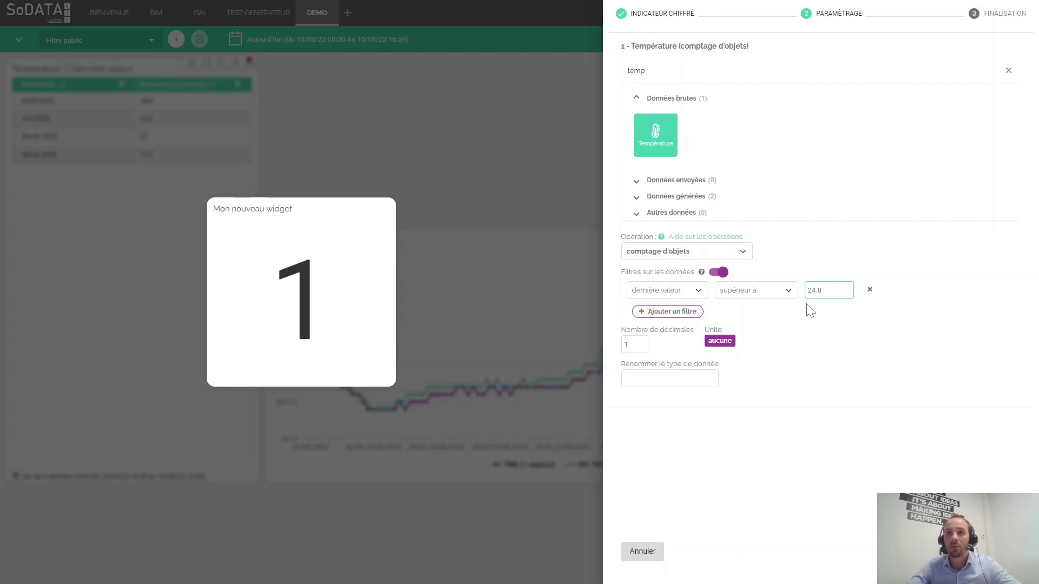
# Remove the data filter, turn off filtering on the data, and set the operation to dernière valeur
pyautogui.click(870, 290)
pyautogui.click(715, 272)
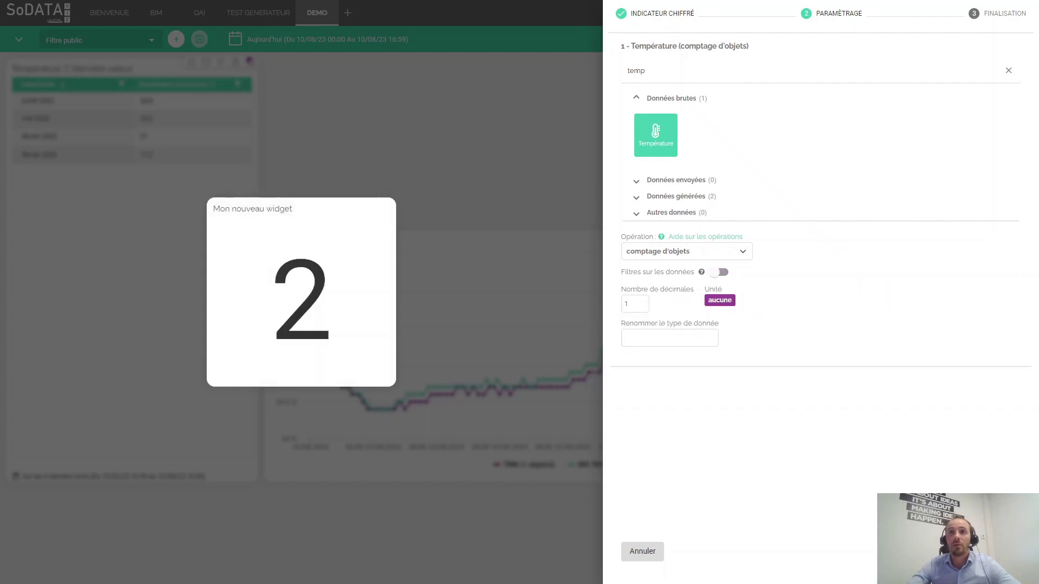
pyautogui.click(657, 253)
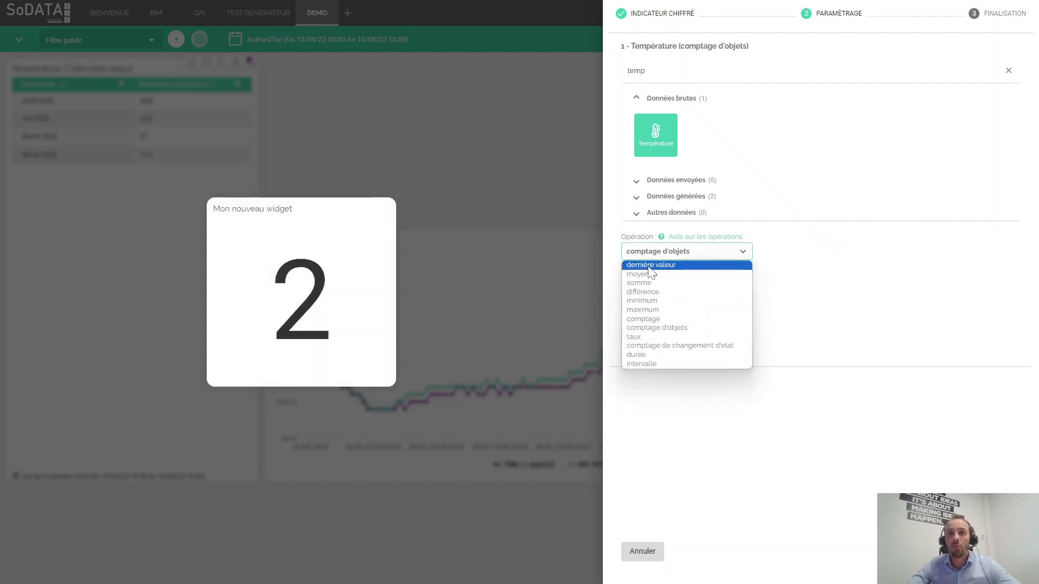
pyautogui.click(649, 265)
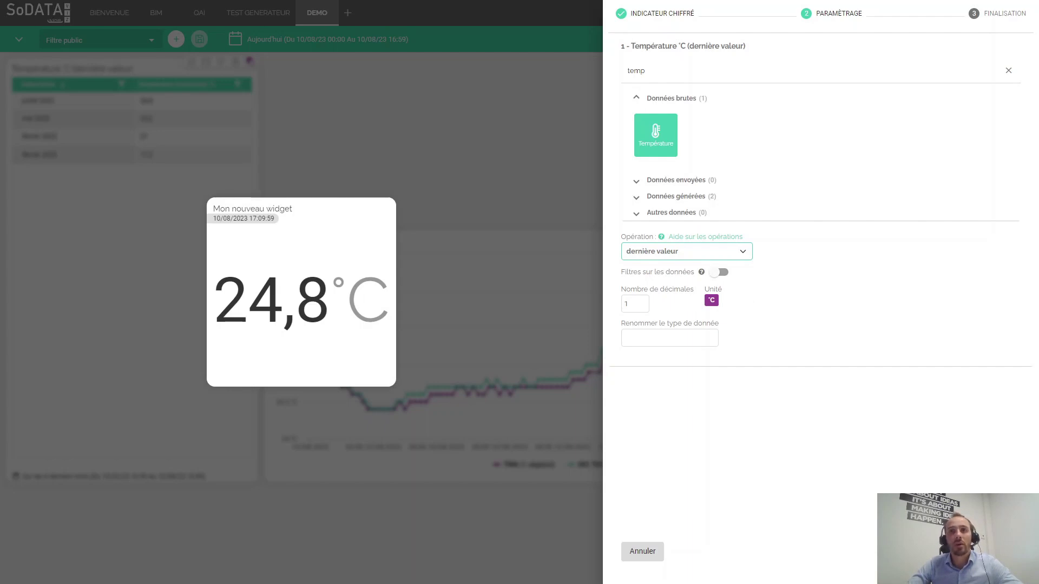
# Try the temperature value with 0 decimals, and restore the number of decimals to 1
pyautogui.click(641, 304)
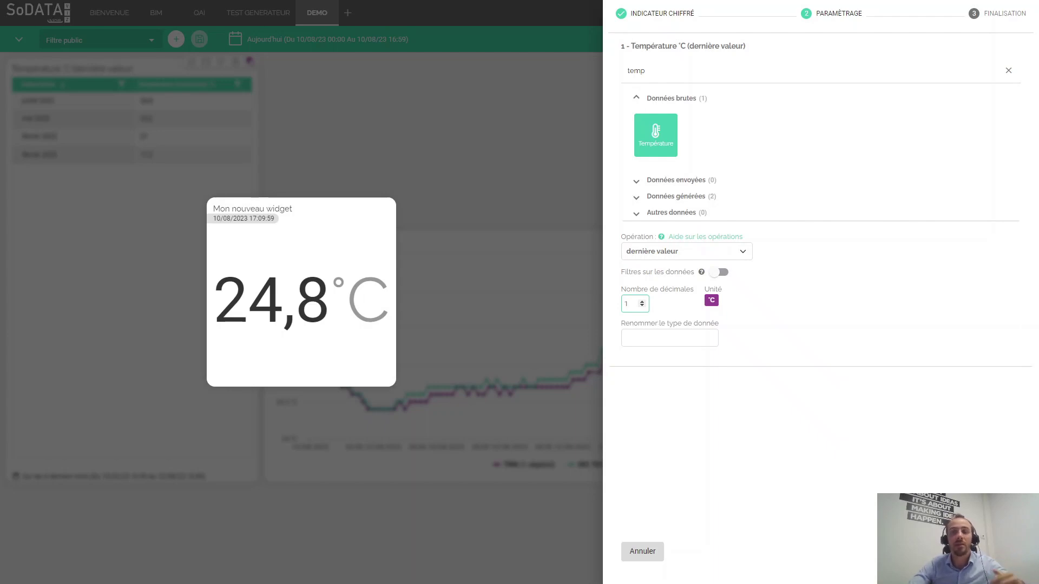
pyautogui.click(642, 306)
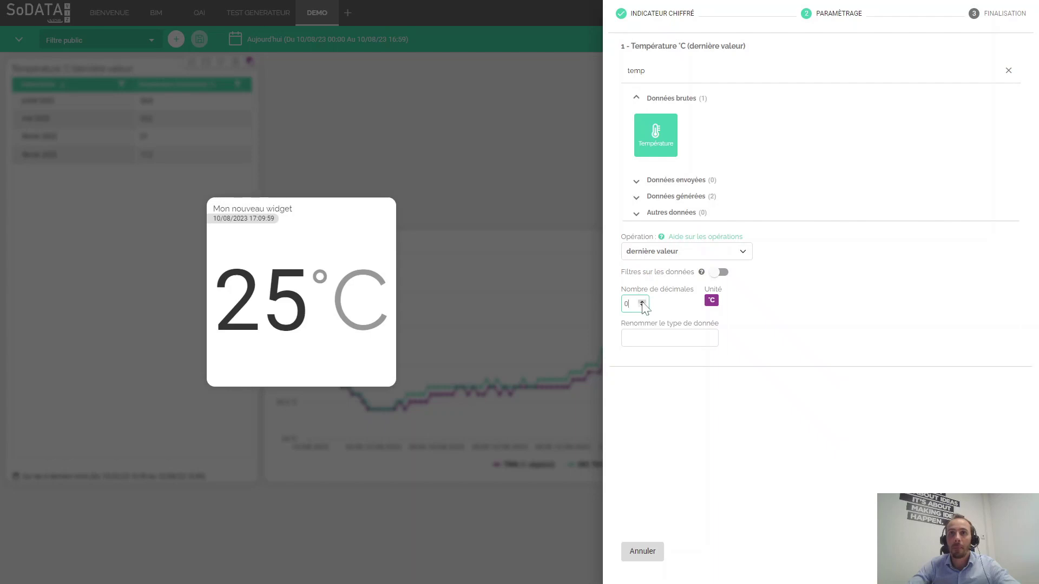
pyautogui.click(642, 302)
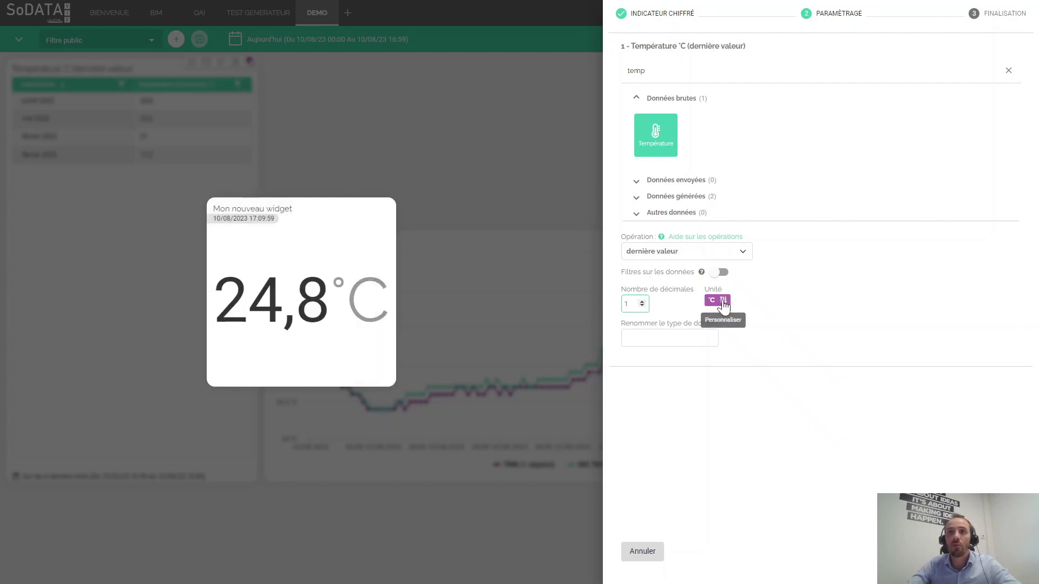
# Customize the temperature unit as °F with a coefficient of 1.8 and validate it
pyautogui.click(722, 301)
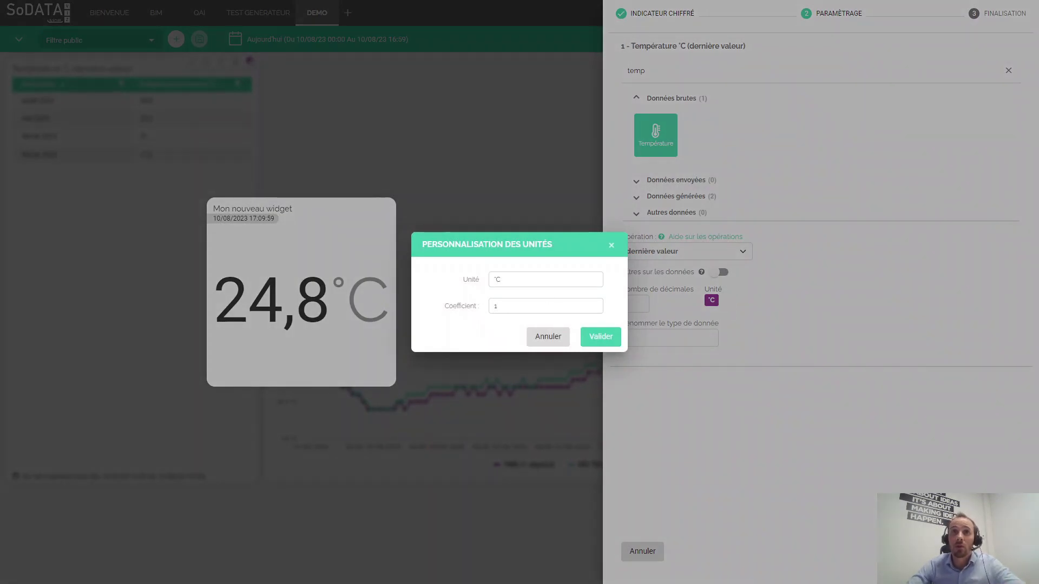
pyautogui.click(506, 280)
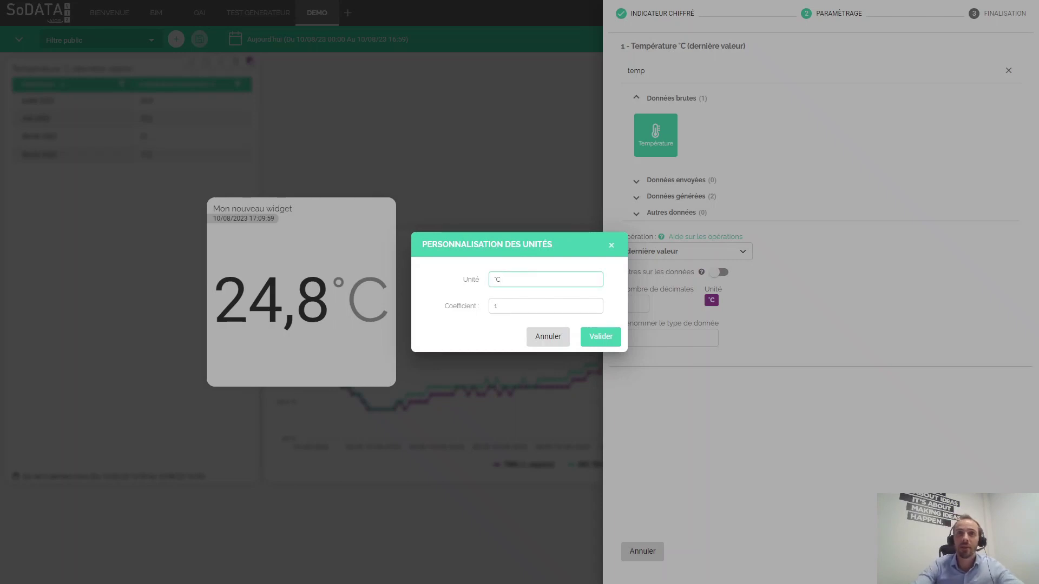
pyautogui.press('BackSpace')
pyautogui.press('BackSpace')
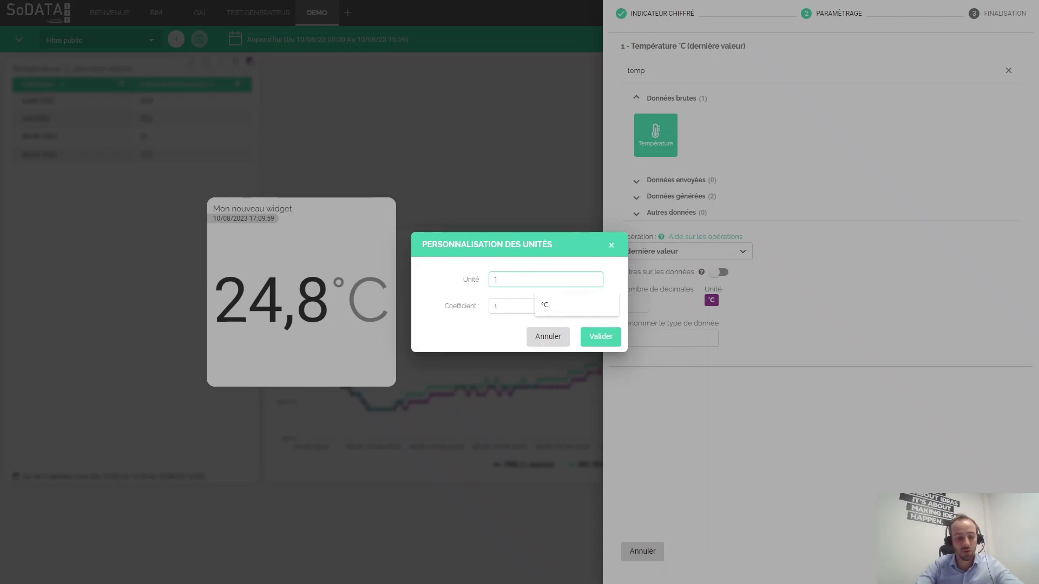
pyautogui.write('°F')
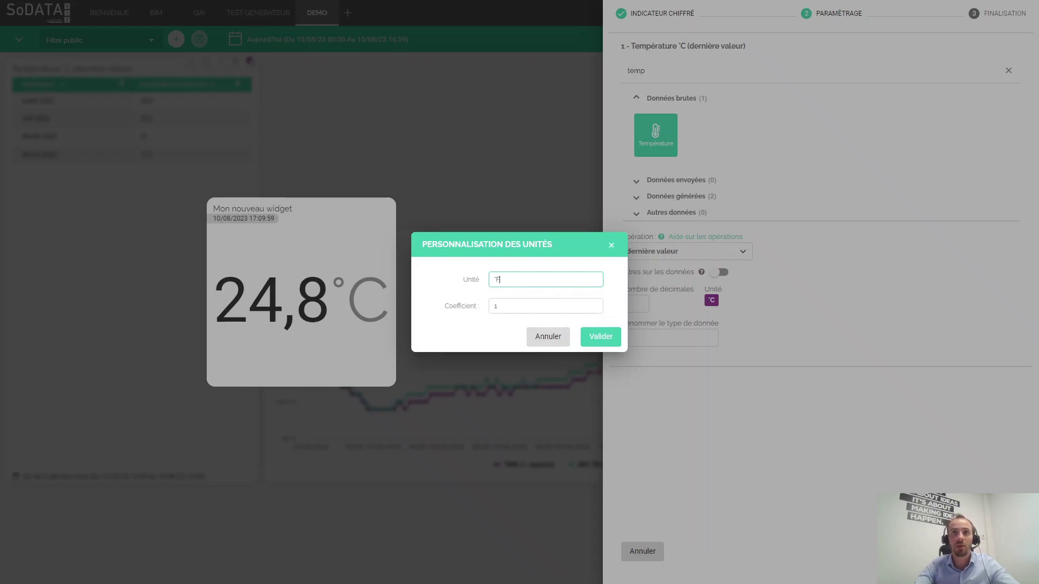
pyautogui.press('Tab')
pyautogui.hotkey('ctrl', 'a')
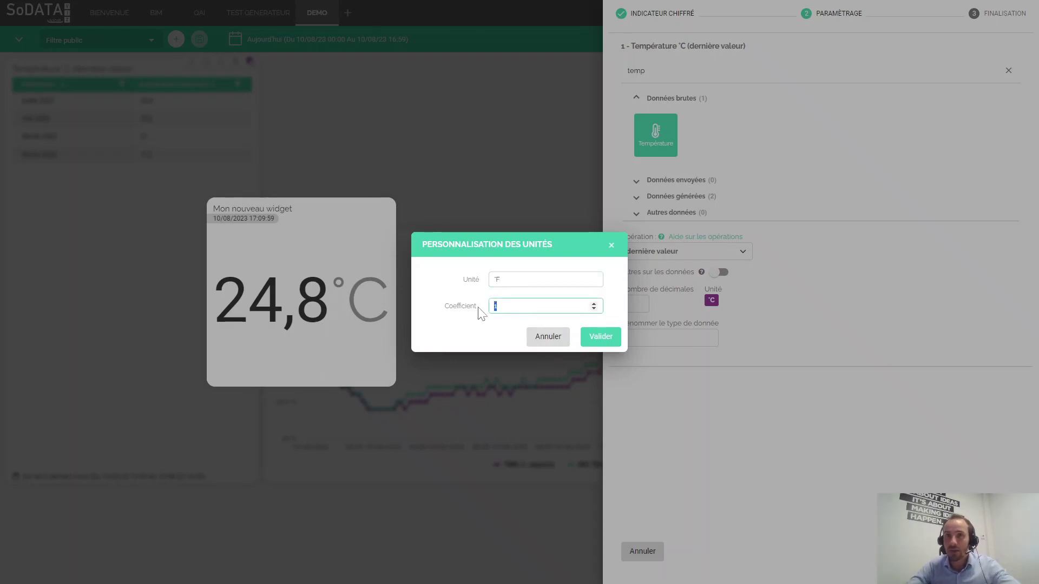
pyautogui.write('1.8')
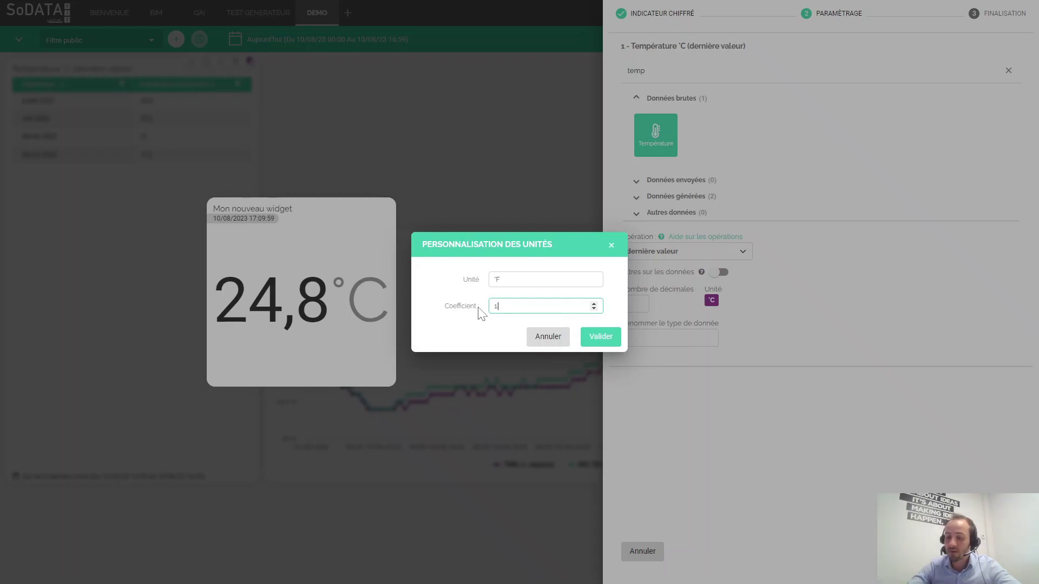
pyautogui.click(600, 338)
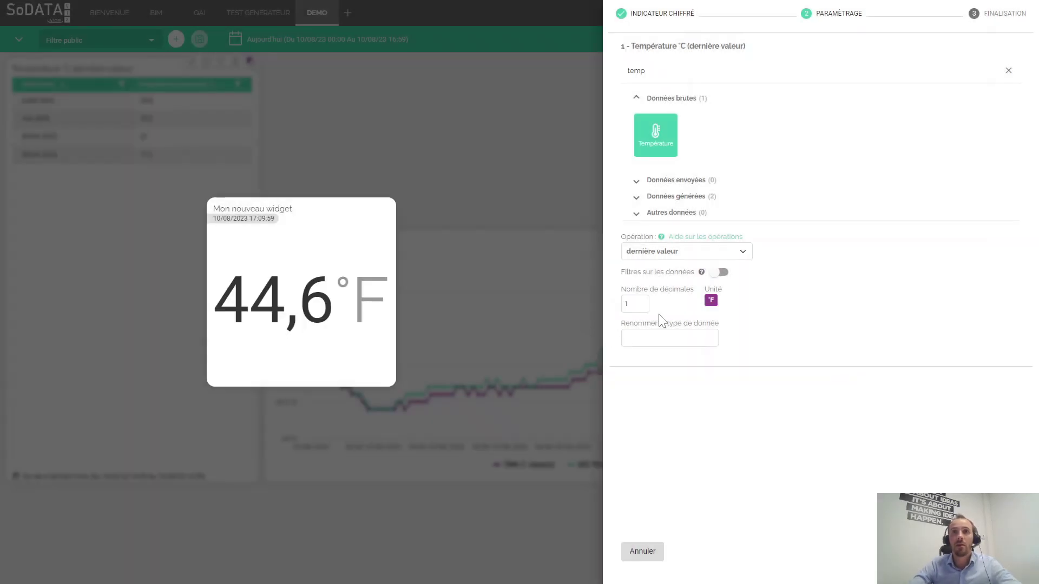
# Restore the custom unit to °C with a coefficient of 1 and validate it
pyautogui.click(723, 301)
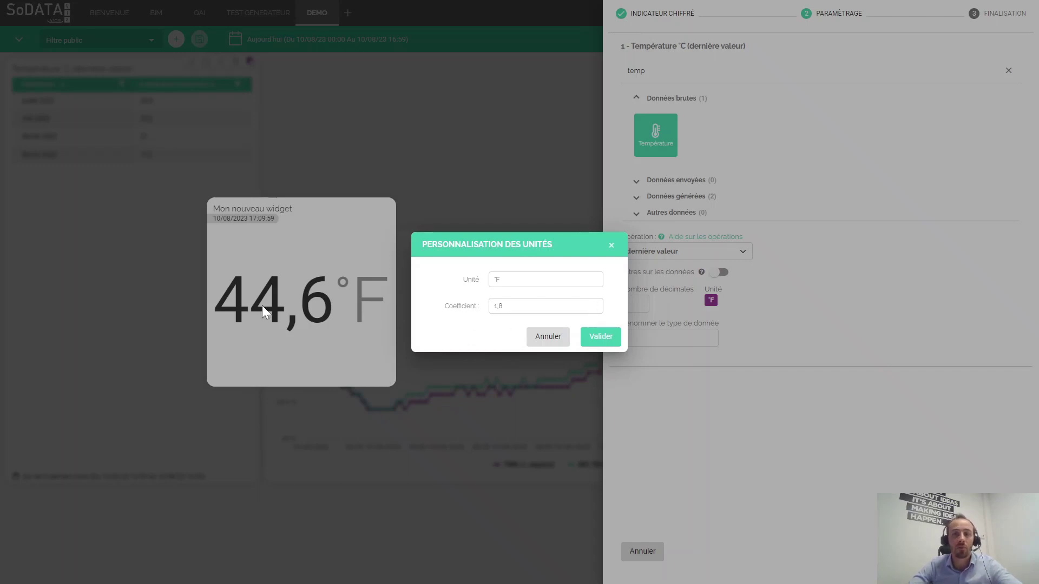
pyautogui.doubleClick(495, 306)
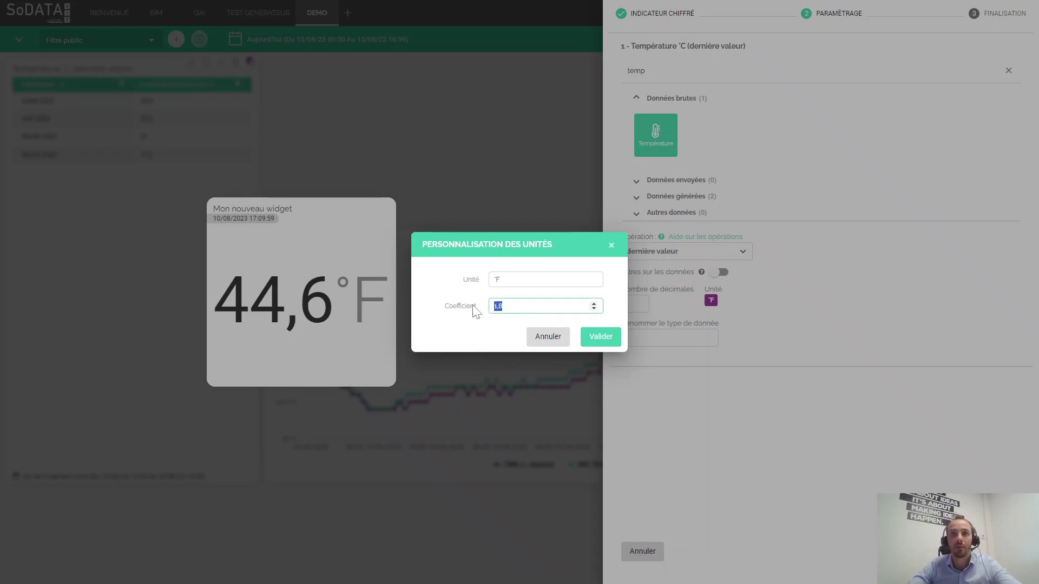
pyautogui.write('1')
pyautogui.click(498, 279)
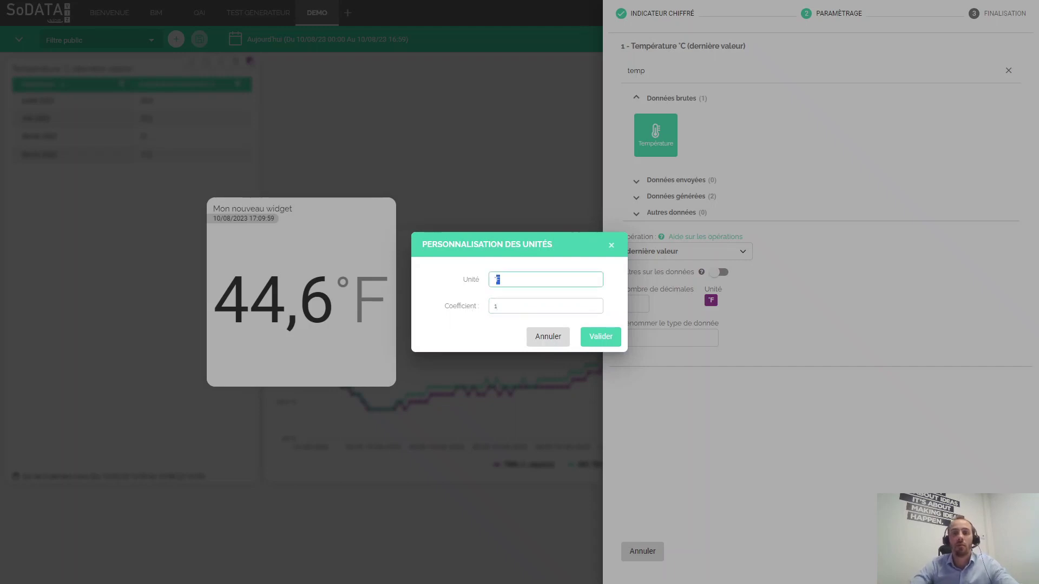
pyautogui.press('BackSpace')
pyautogui.write('C')
pyautogui.click(602, 339)
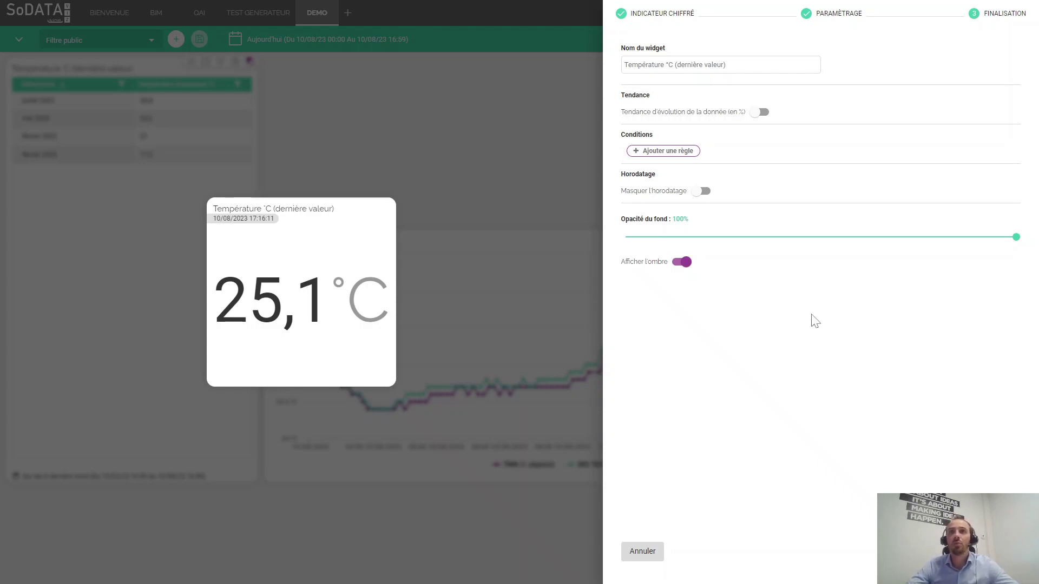
# Name the widget "Température bureau"
pyautogui.click(784, 65)
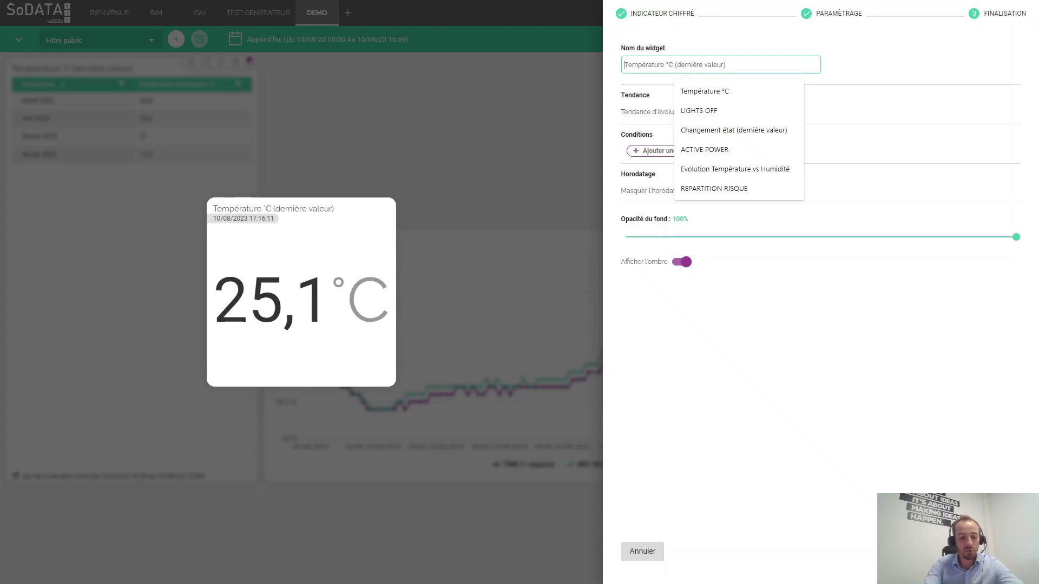
pyautogui.write('Temp')
pyautogui.press('BackSpace')
pyautogui.press('BackSpace')
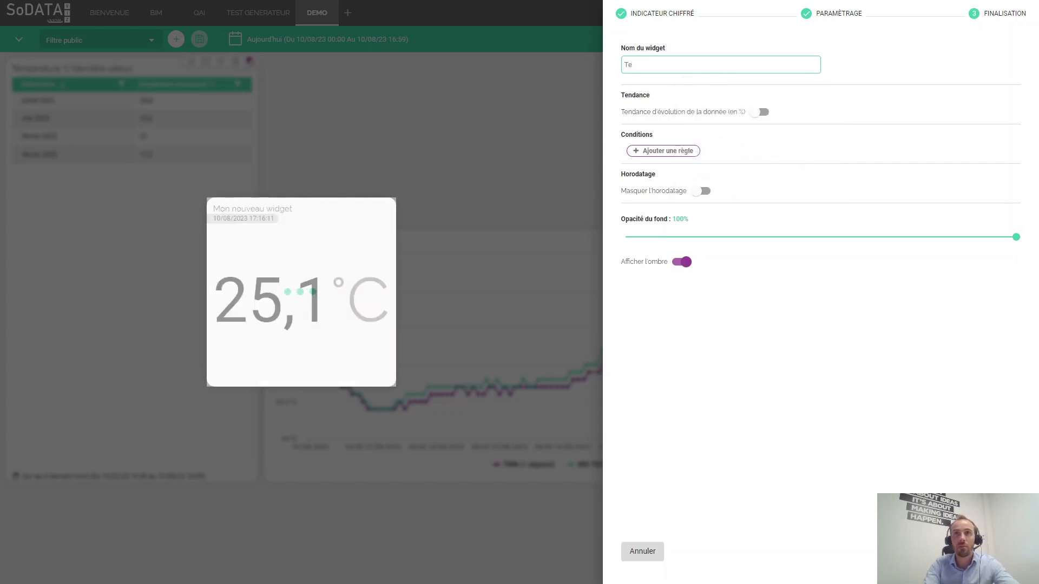
pyautogui.write('mp')
pyautogui.press('Down')
pyautogui.press('Down')
pyautogui.press('Return')
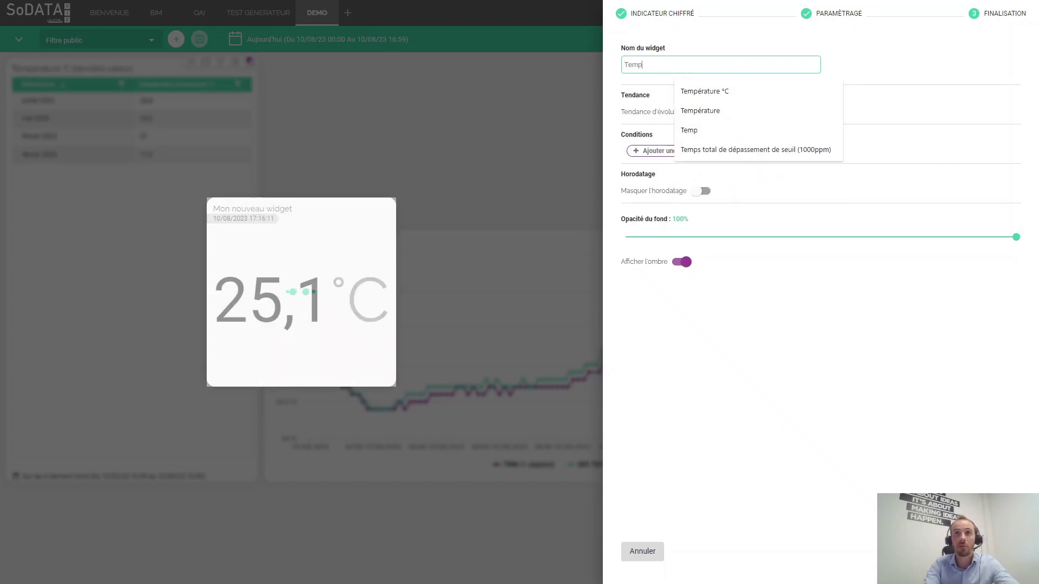
pyautogui.write('érature ')
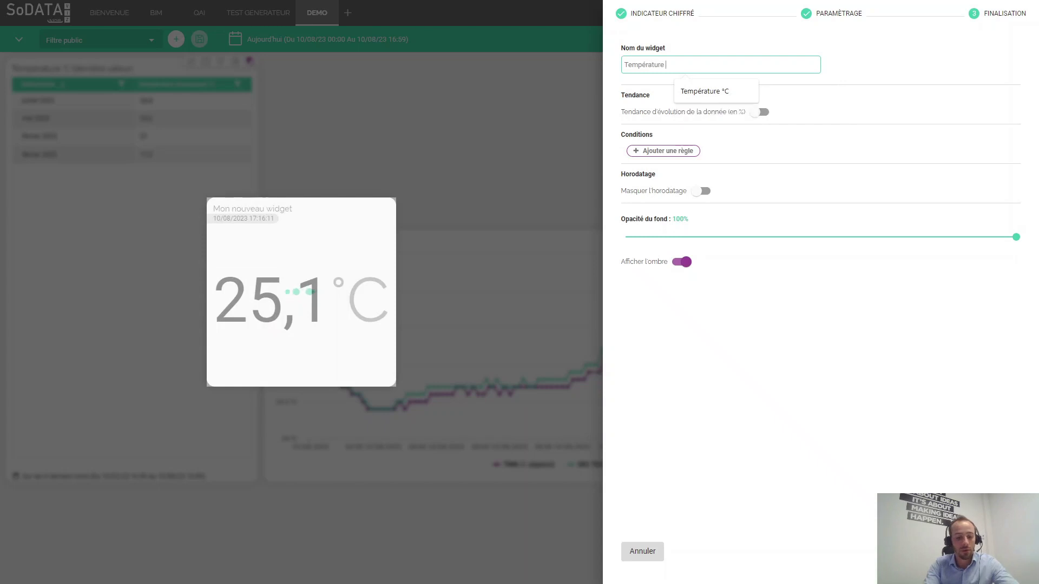
pyautogui.write('bureau')
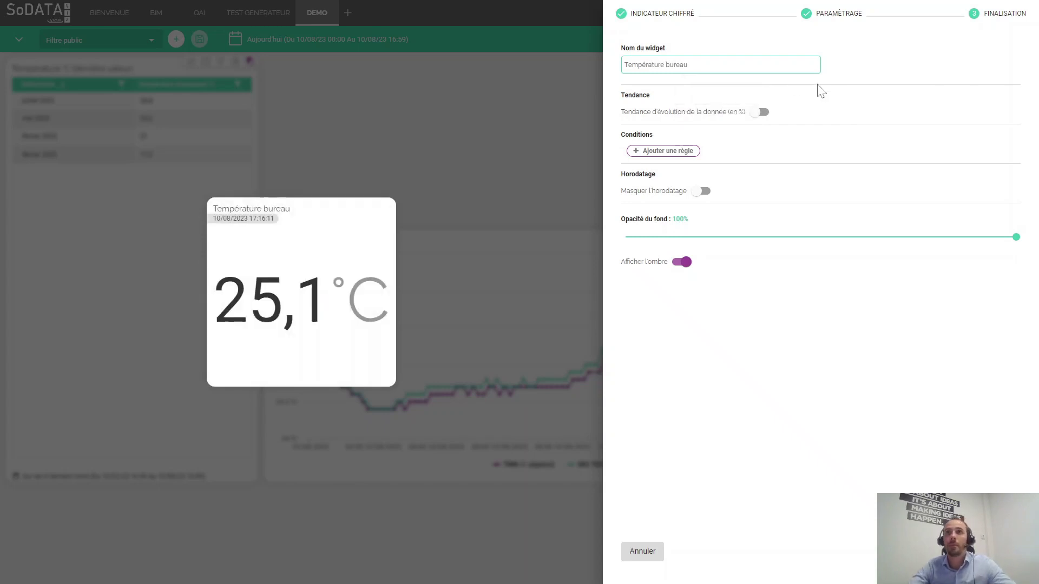
pyautogui.click(821, 86)
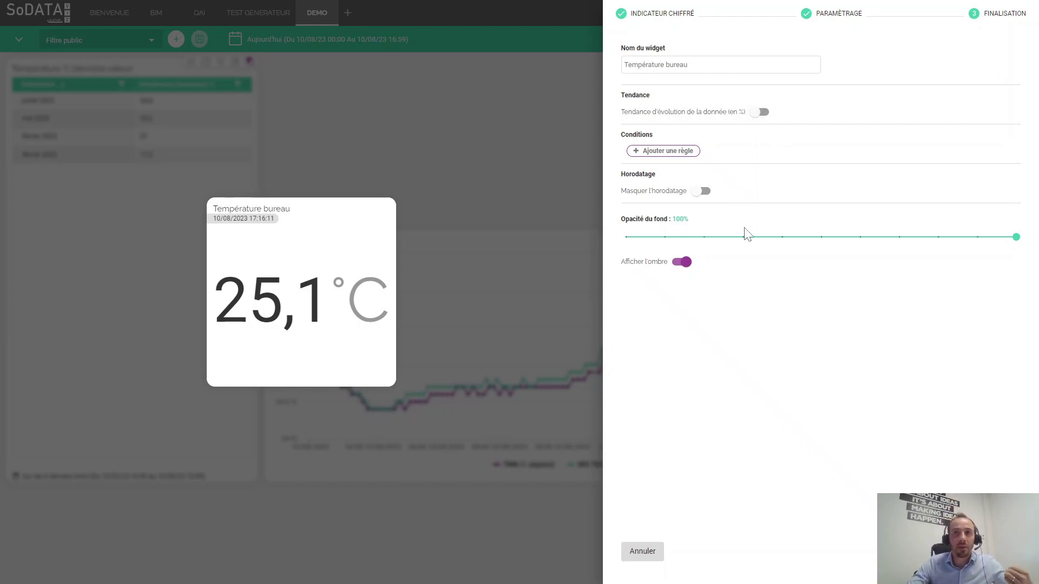
# Enable the percentage trend of the data's evolution for the widget
pyautogui.click(760, 113)
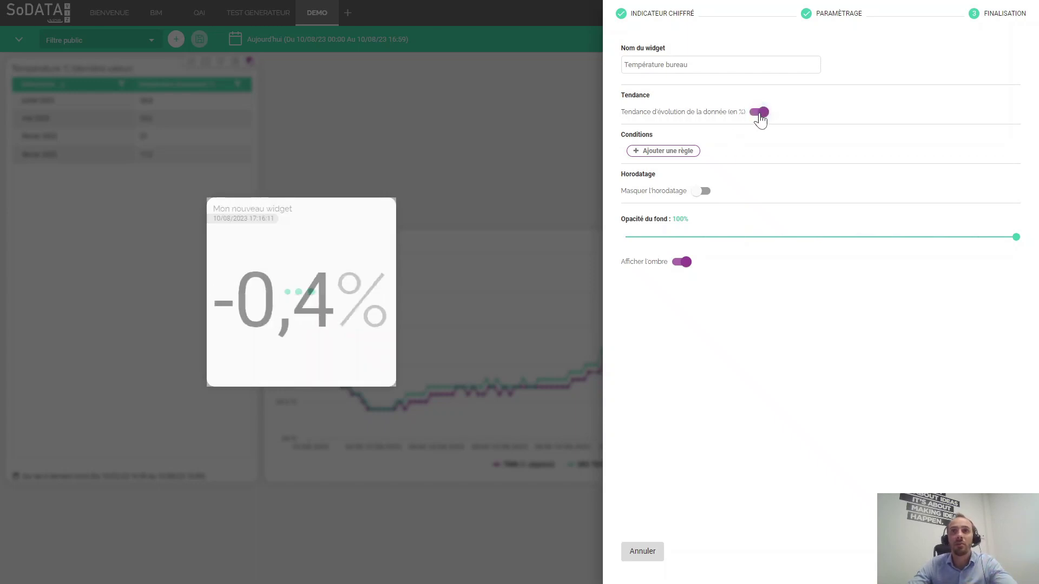